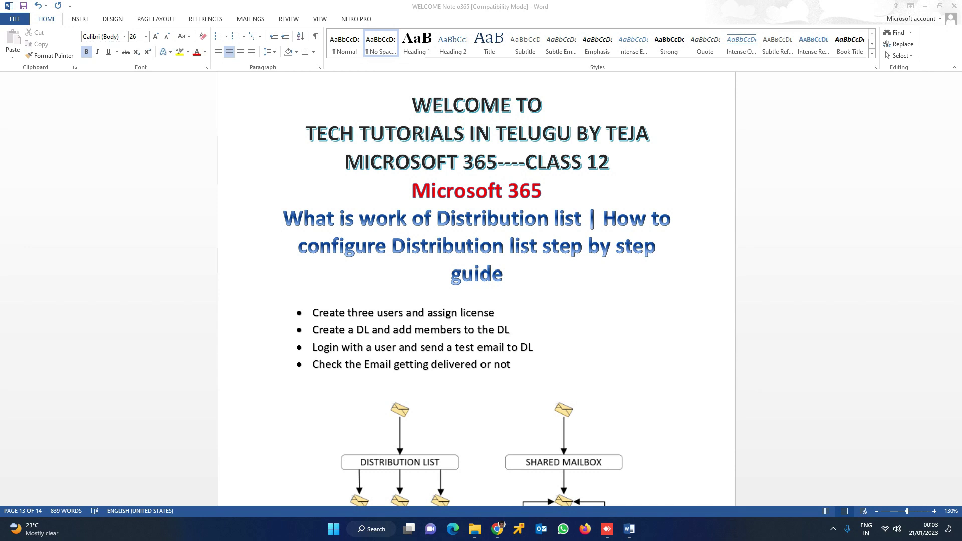
Copy the Distribution List versus Shared Mailbox diagram from the Word document
click(477, 431)
key(ctrl+c)
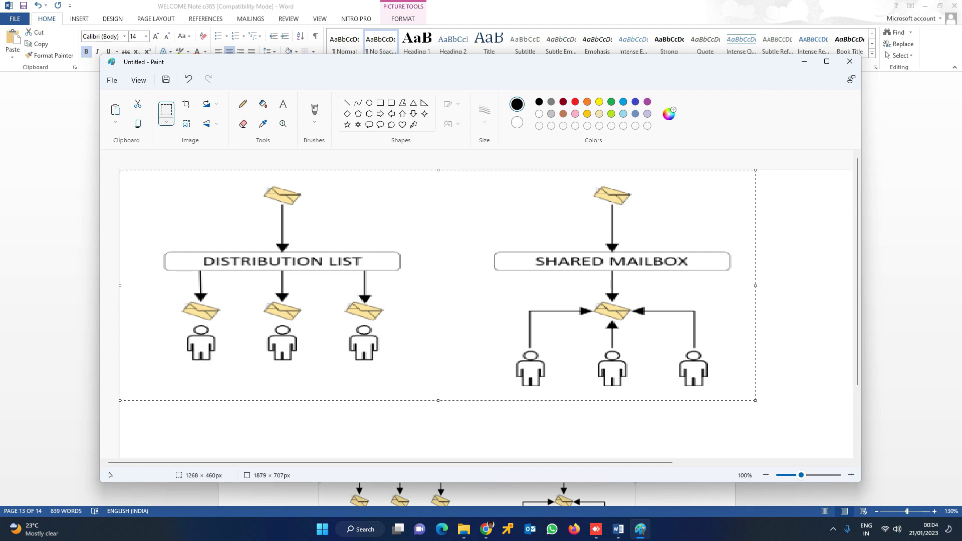
Pencil a long curve up to the DISTRIBUTION LIST box and mark both envelopes and people
drag(256, 414, 315, 401)
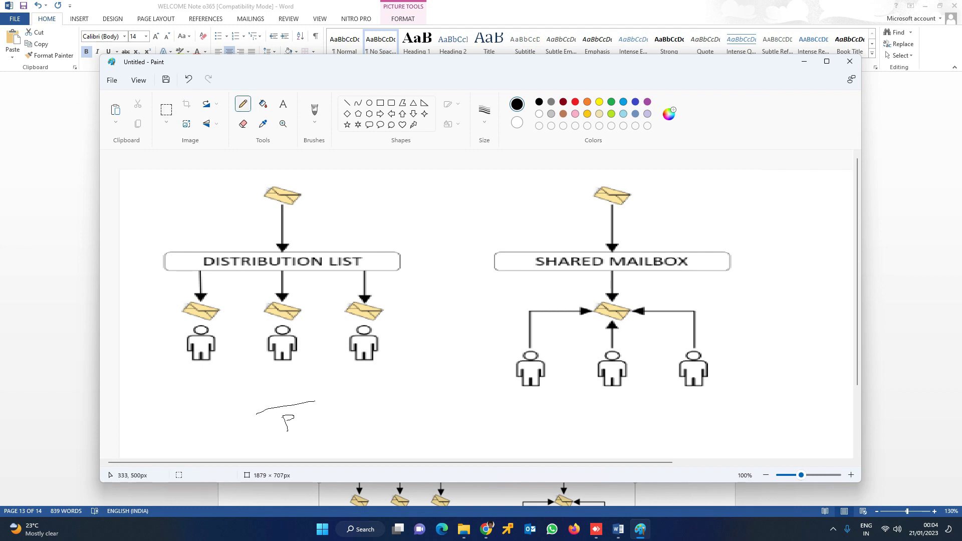
mouse_move(310, 259)
mouse_down()
mouse_move(369, 216)
mouse_move(401, 219)
mouse_up()
mouse_move(254, 413)
mouse_down()
mouse_move(140, 345)
mouse_move(143, 288)
mouse_move(159, 265)
mouse_move(170, 266)
mouse_move(166, 288)
mouse_up()
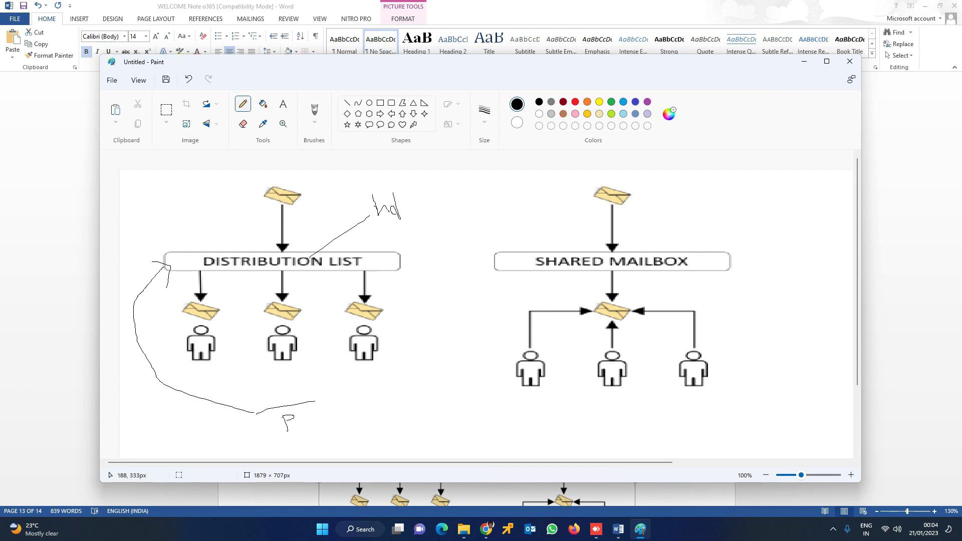
drag(199, 339, 217, 309)
drag(370, 335, 381, 310)
Draw horizontal, vertical and slanted pencil marks near the top-left of the canvas
drag(149, 207, 171, 208)
drag(198, 178, 197, 205)
drag(192, 208, 218, 169)
Minimize Paint, highlight the first bullet's task text, and bring up the Microsoft 365 login window
click(805, 61)
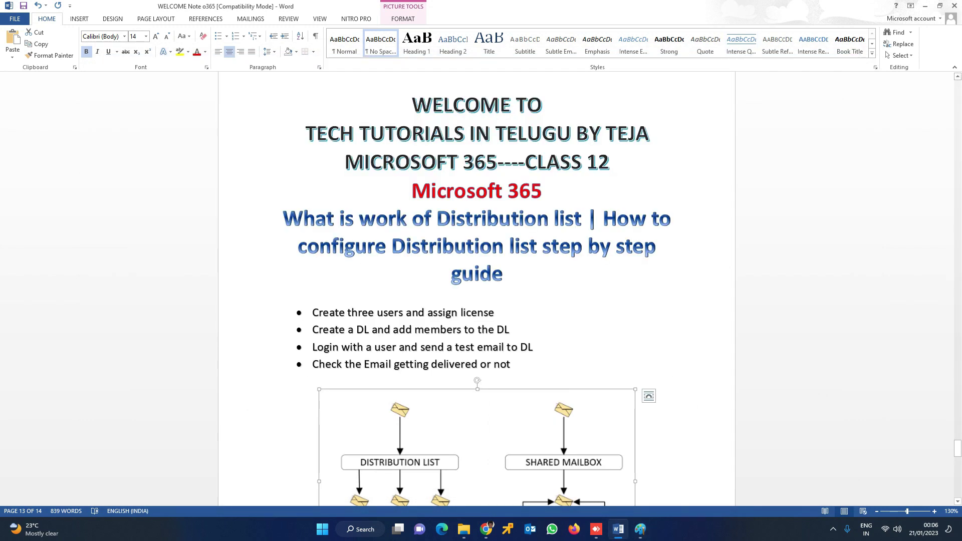
drag(312, 312, 461, 313)
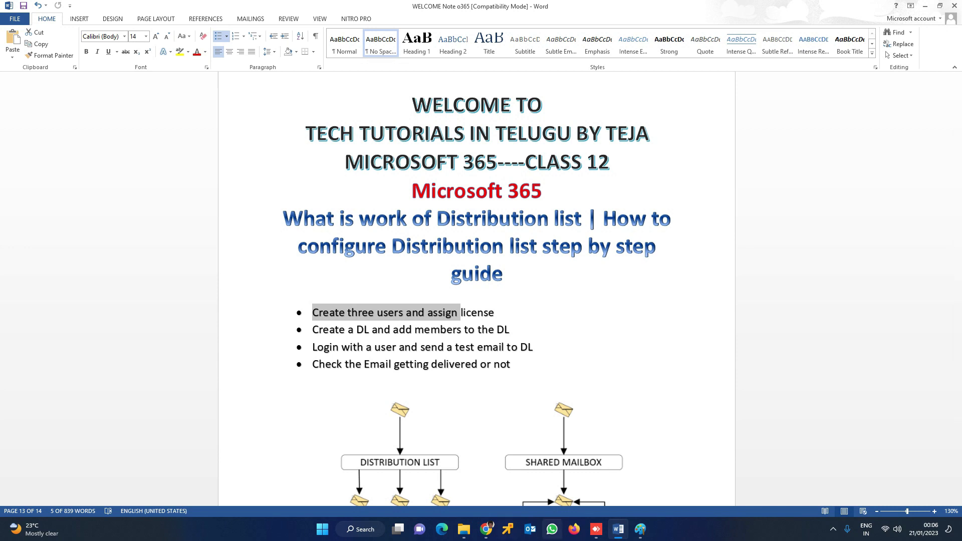
click(486, 529)
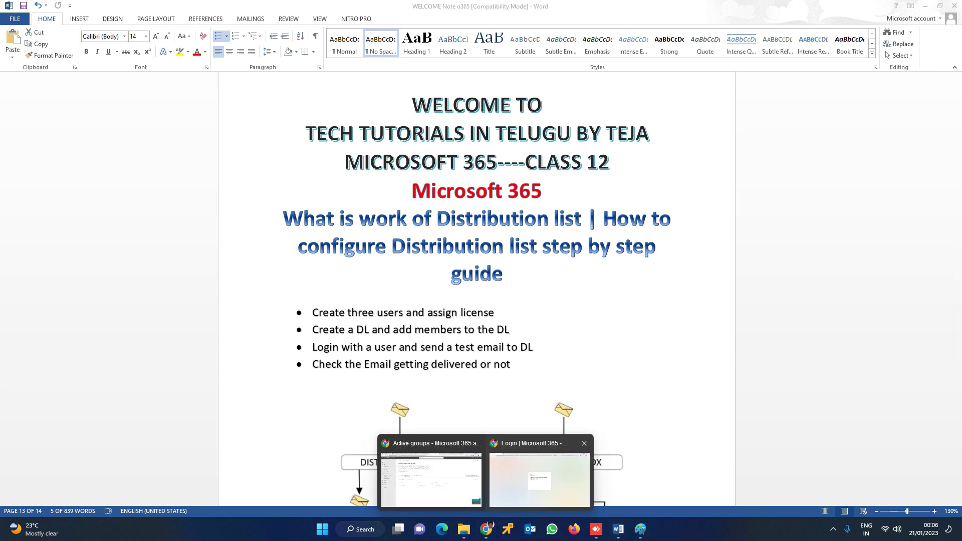
click(540, 478)
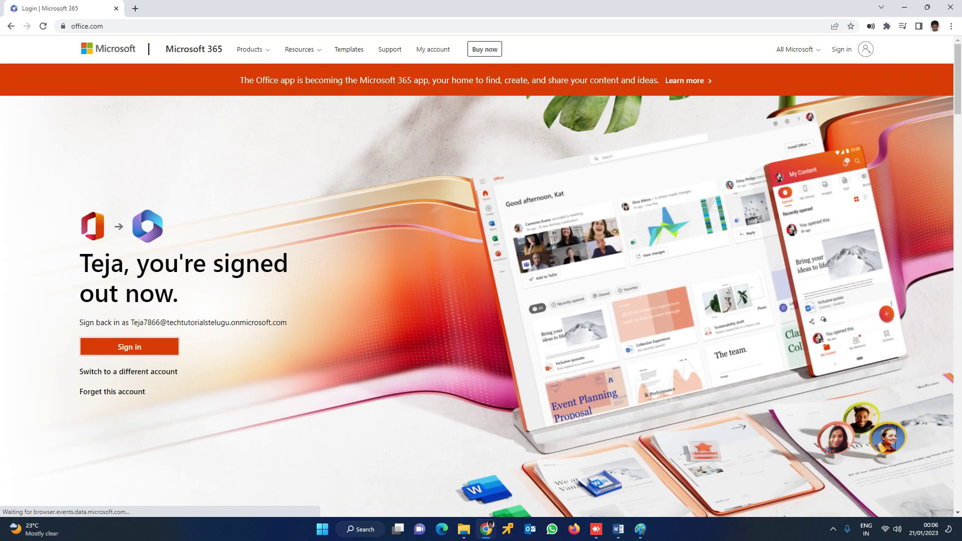
Reload office.com, sign back in, and go to the Microsoft 365 admin center
key(ctrl+l)
text(of)
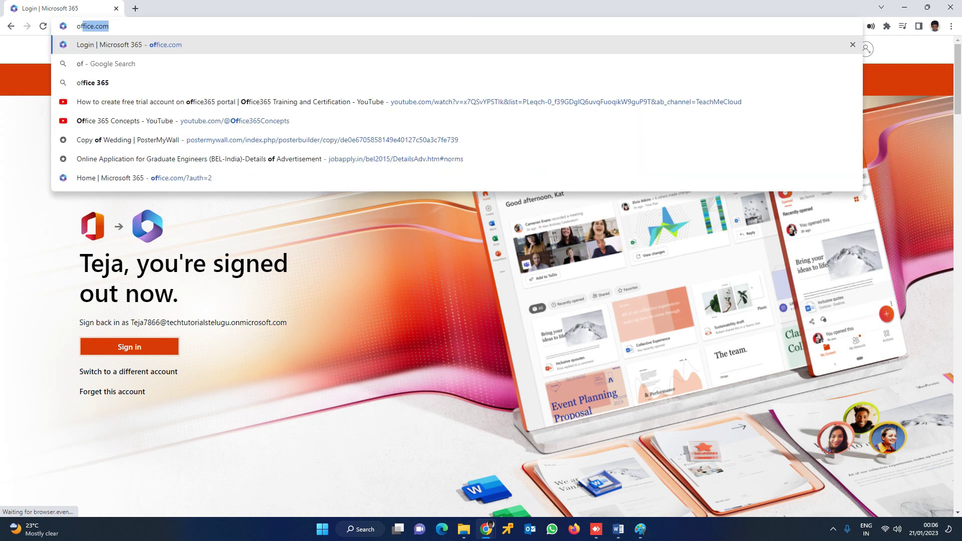
key(Return)
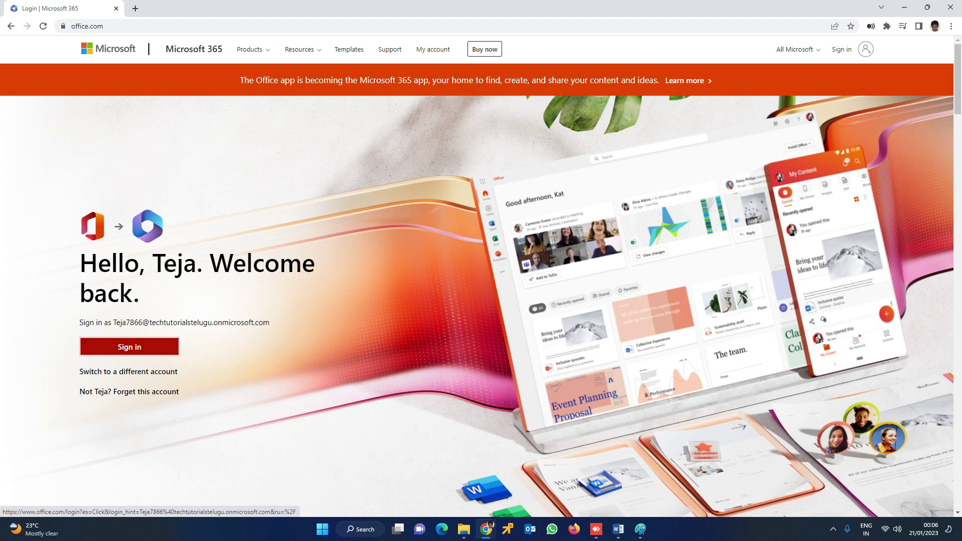
click(129, 347)
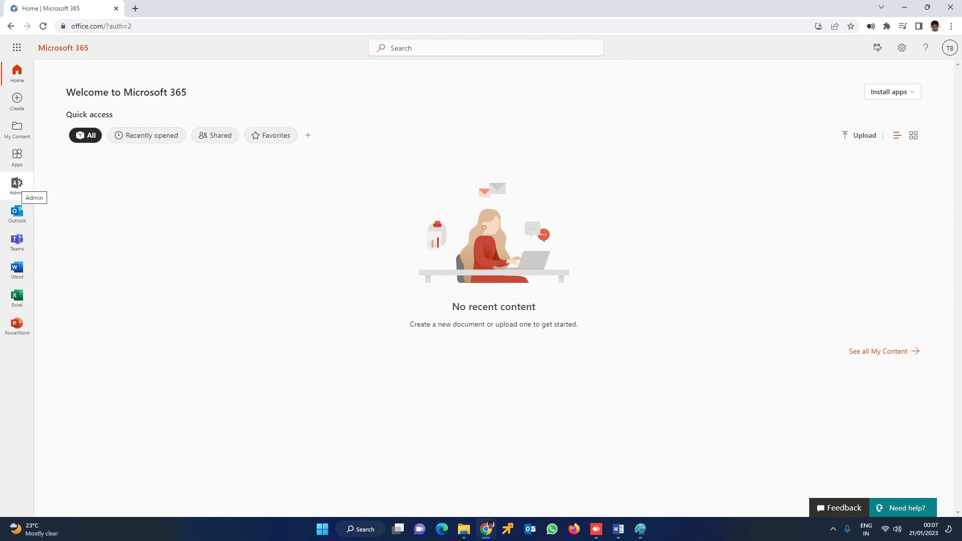
click(16, 183)
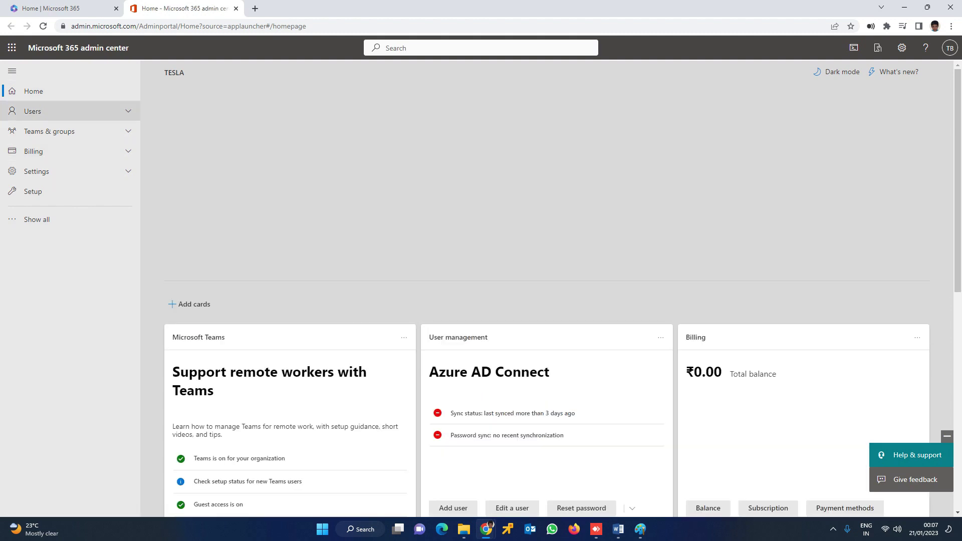
Open Users > Active users and scroll through the listed accounts
click(33, 111)
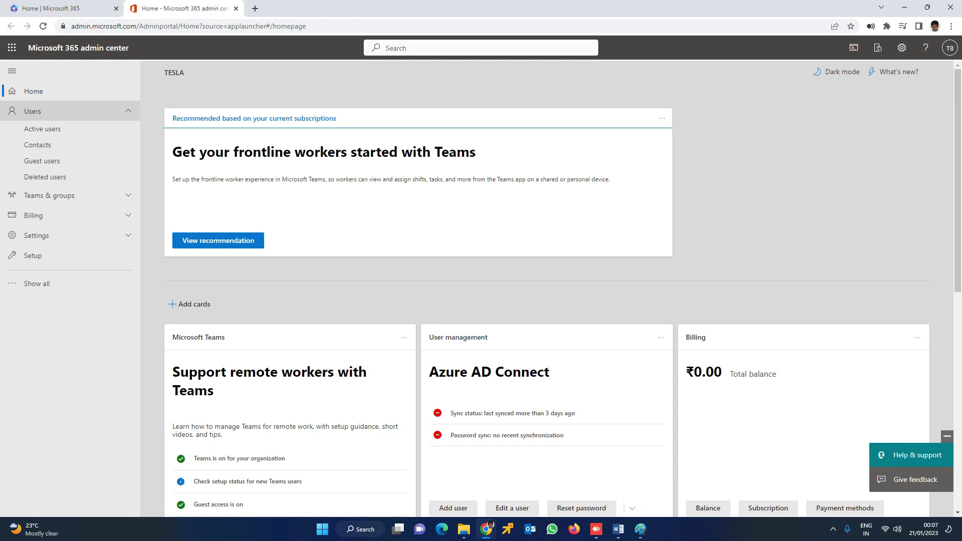
click(43, 129)
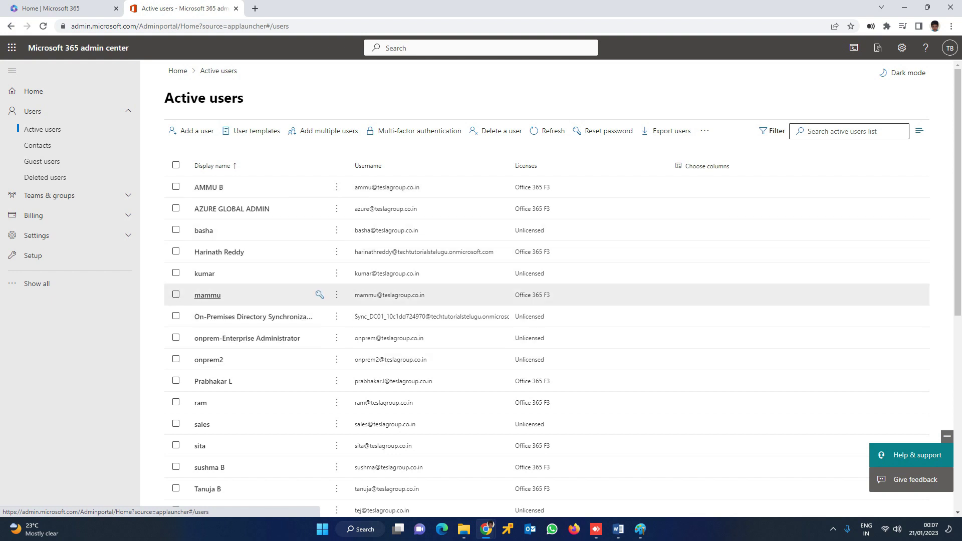
scroll(321, 216, down, 2)
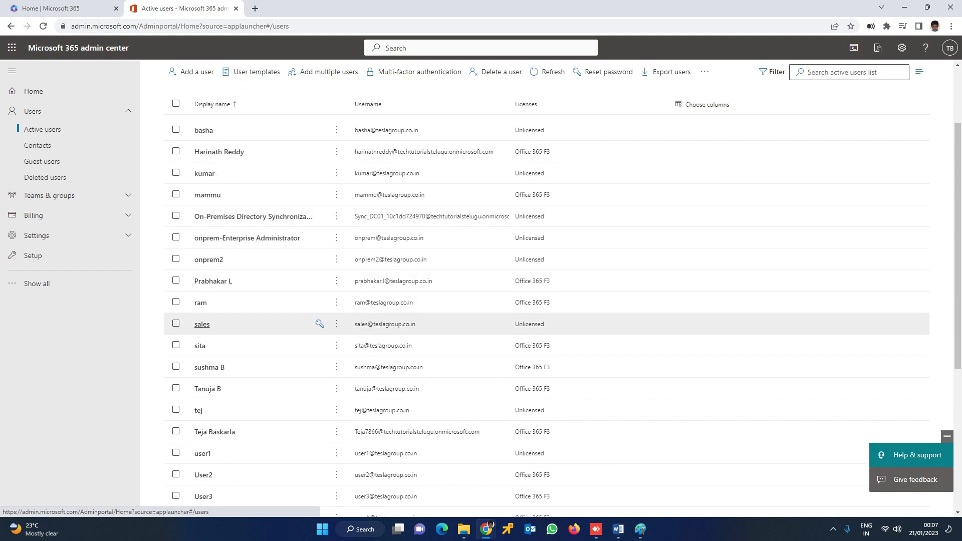
scroll(203, 249, down, 5)
scroll(204, 249, up, 7)
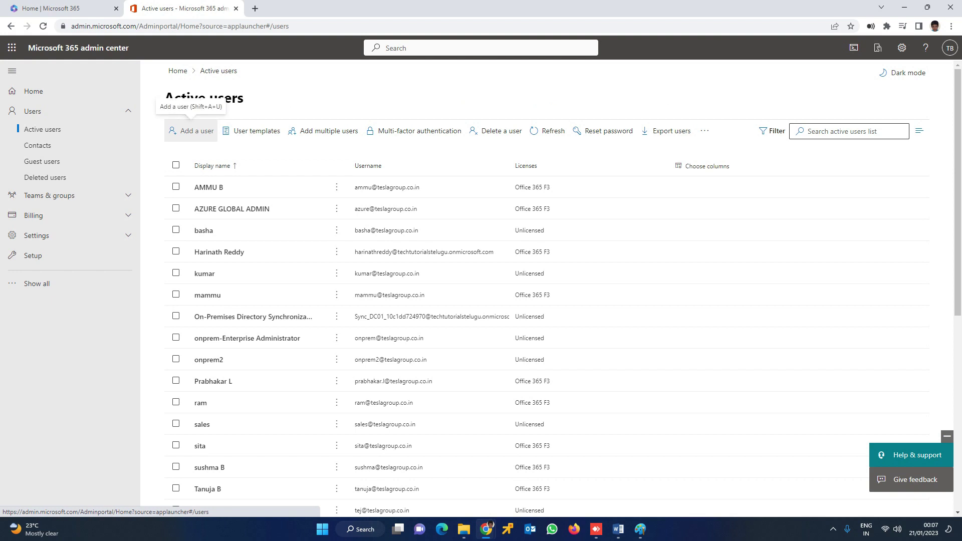
Start a new user with first name, display name and username 'hari' and a password
click(192, 131)
text(hari)
click(448, 237)
click(436, 280)
text(hari)
click(502, 381)
text(••••••)
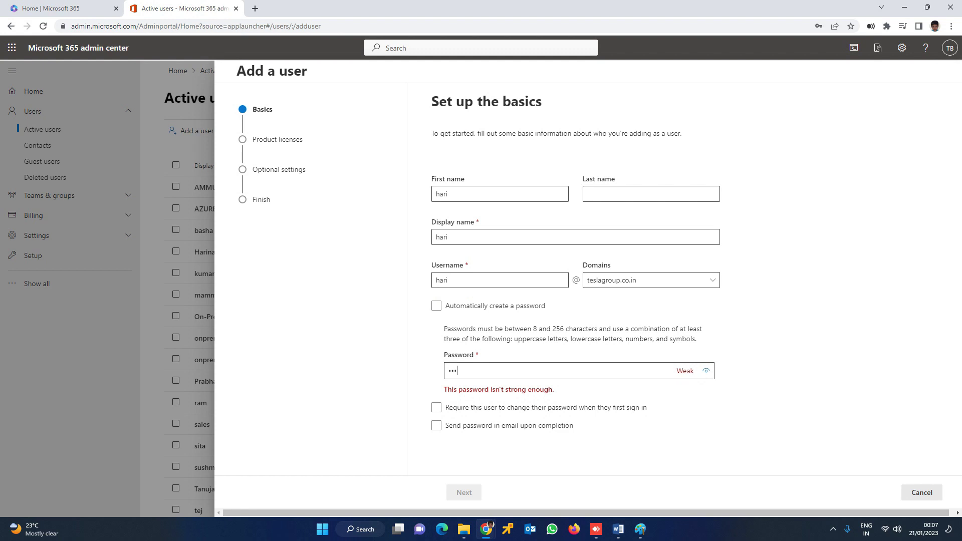
text(•••)
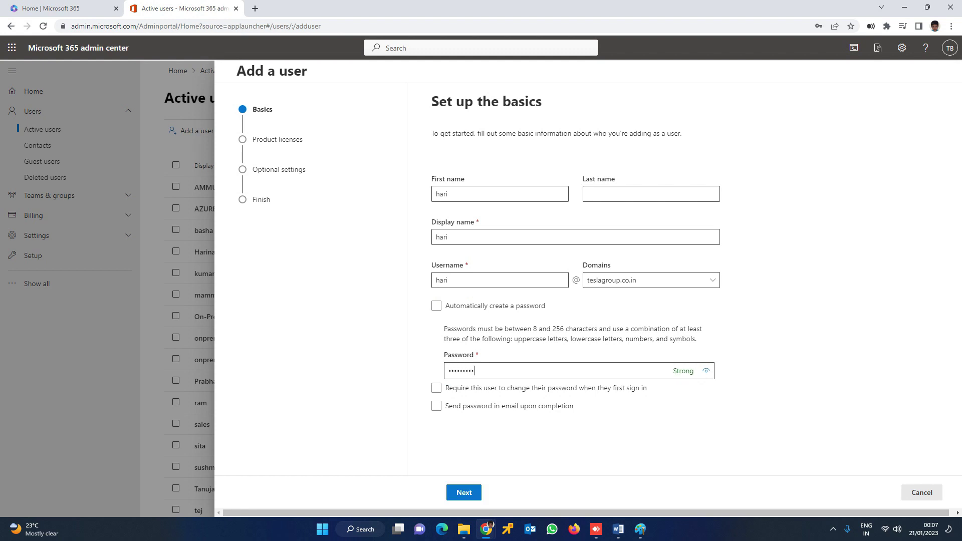
Keep India as location, assign the Office 365 F3 licence, and finish adding hari
click(464, 492)
click(471, 194)
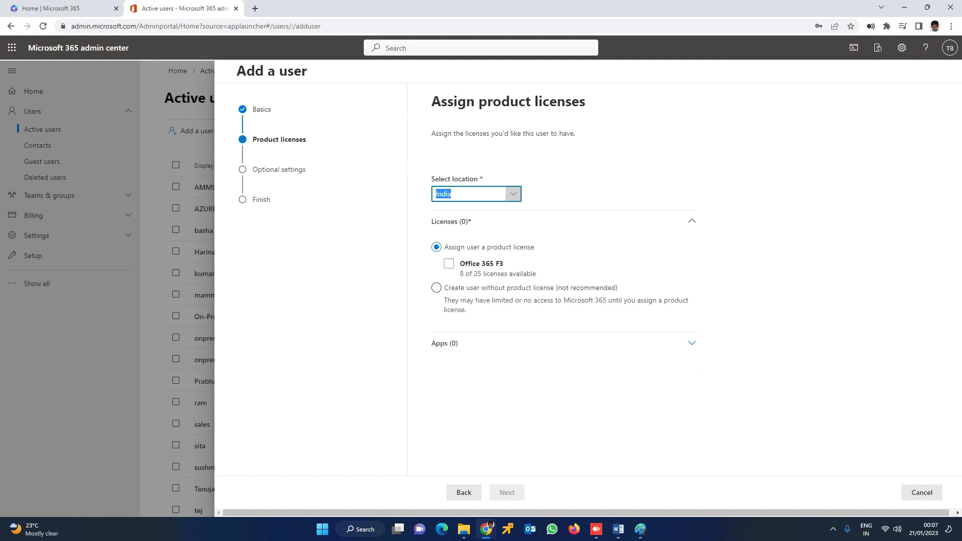
key(Escape)
click(448, 264)
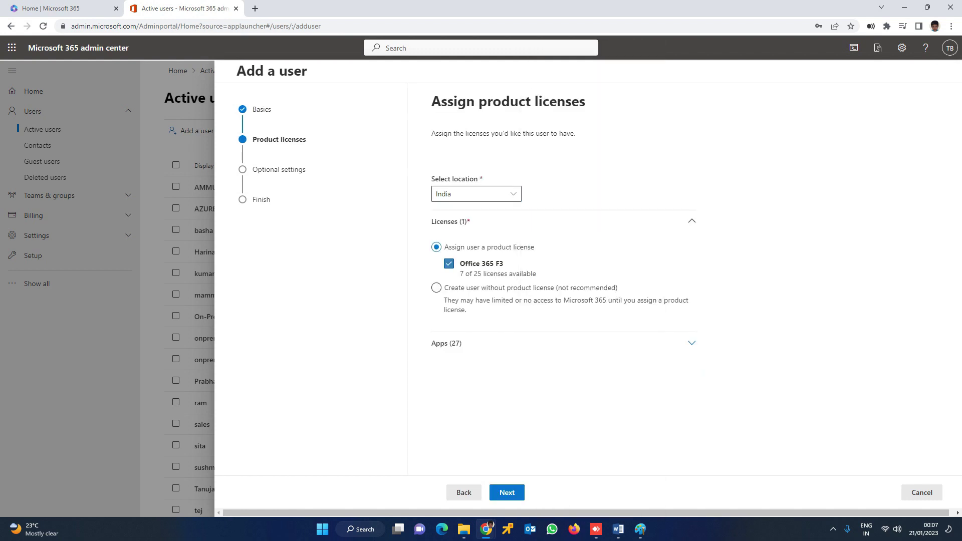
key(Return)
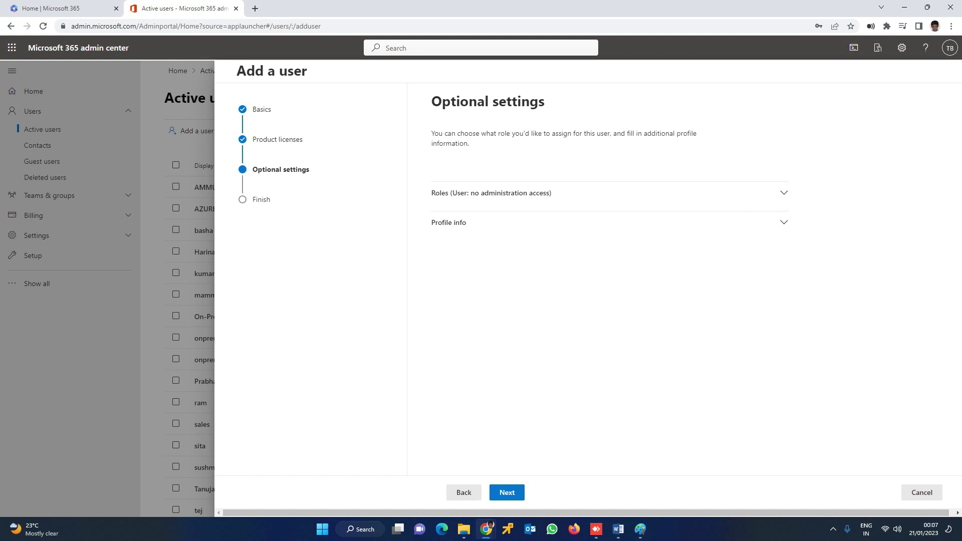
key(Return)
key(Return)
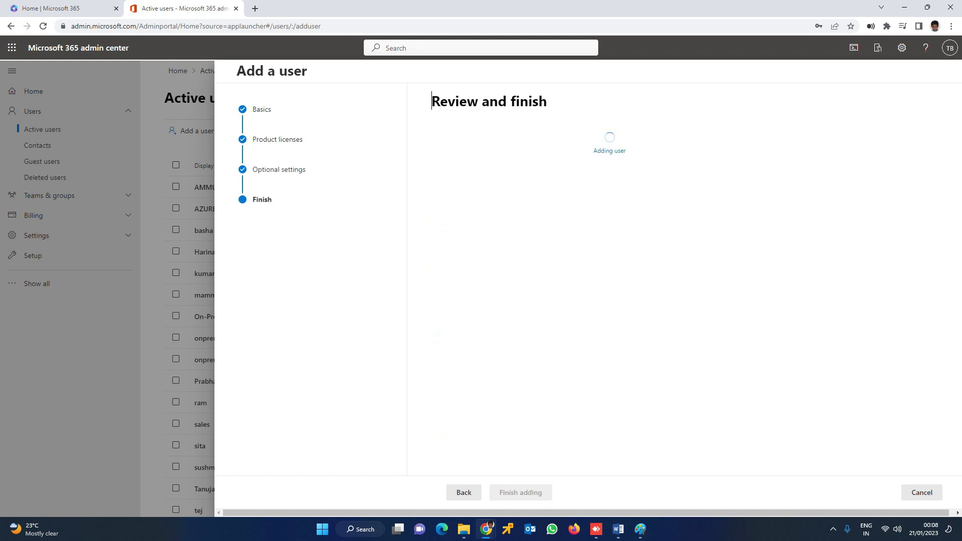
key(Return)
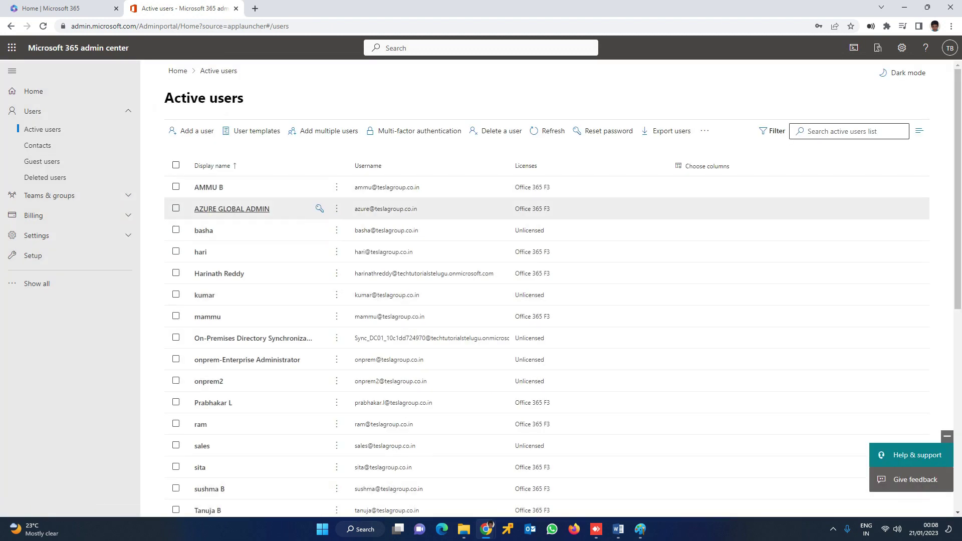
Open basha's Licenses and apps and switch on the Office 365 F3 licence assignment
click(204, 231)
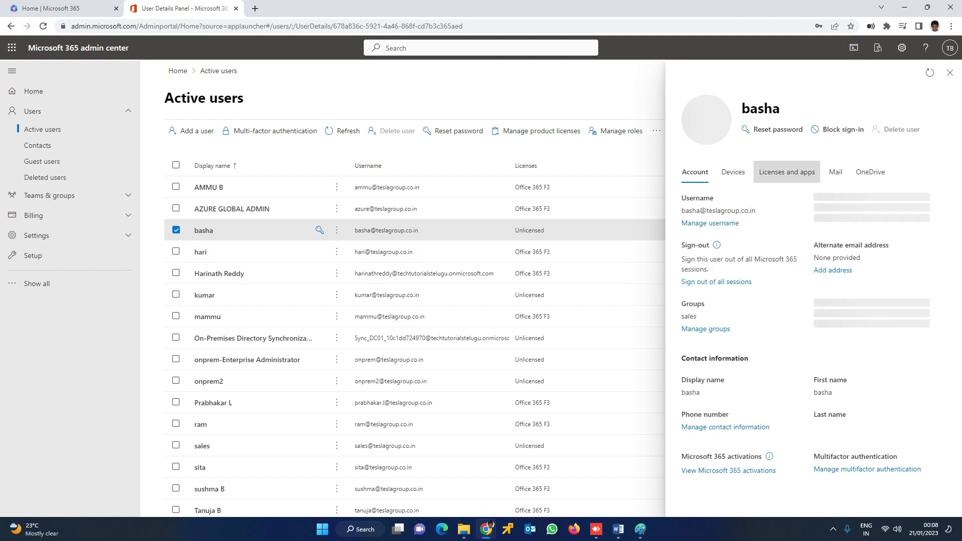
click(787, 172)
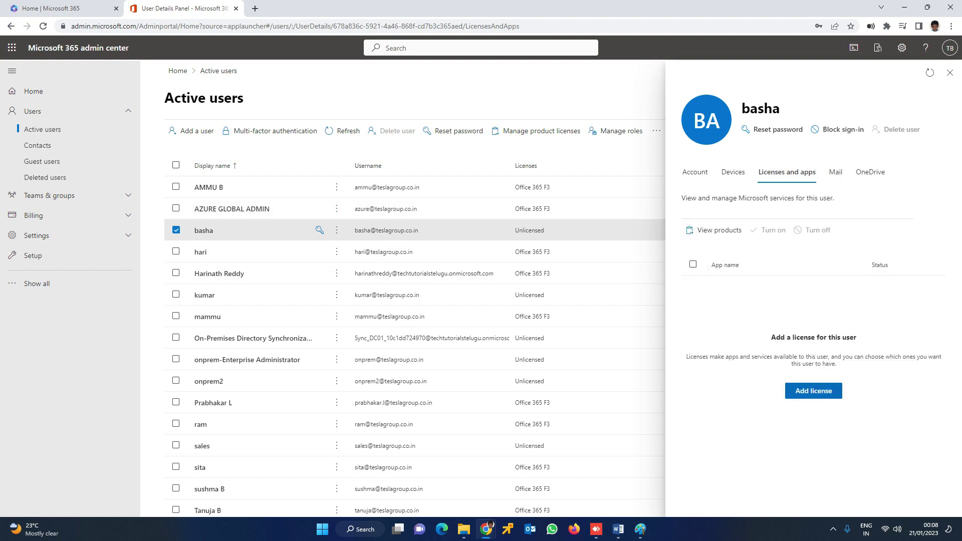
click(814, 391)
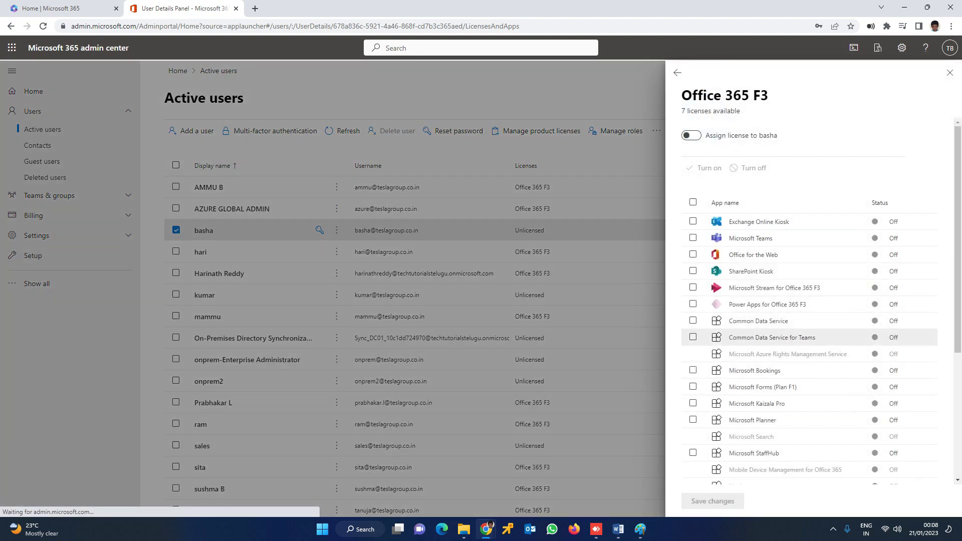
click(691, 136)
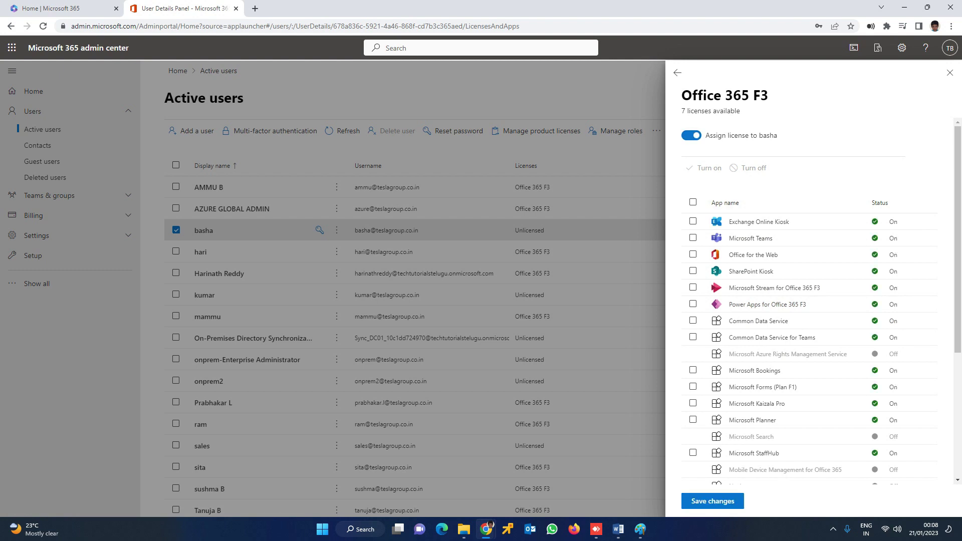
scroll(802, 303, down, 4)
scroll(810, 326, up, 4)
Select all Office 365 F3 apps for basha, save the changes, and close the panel
click(693, 202)
scroll(810, 326, down, 4)
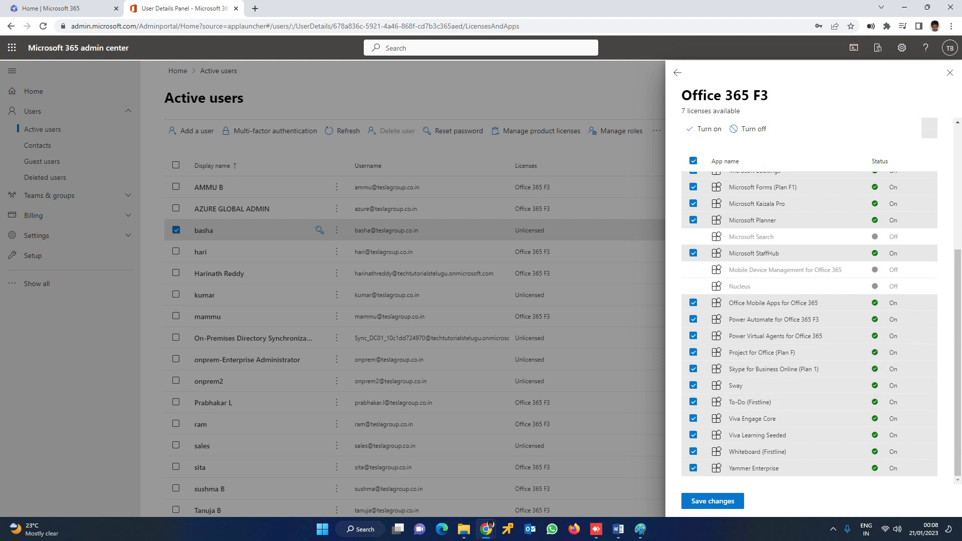
click(712, 501)
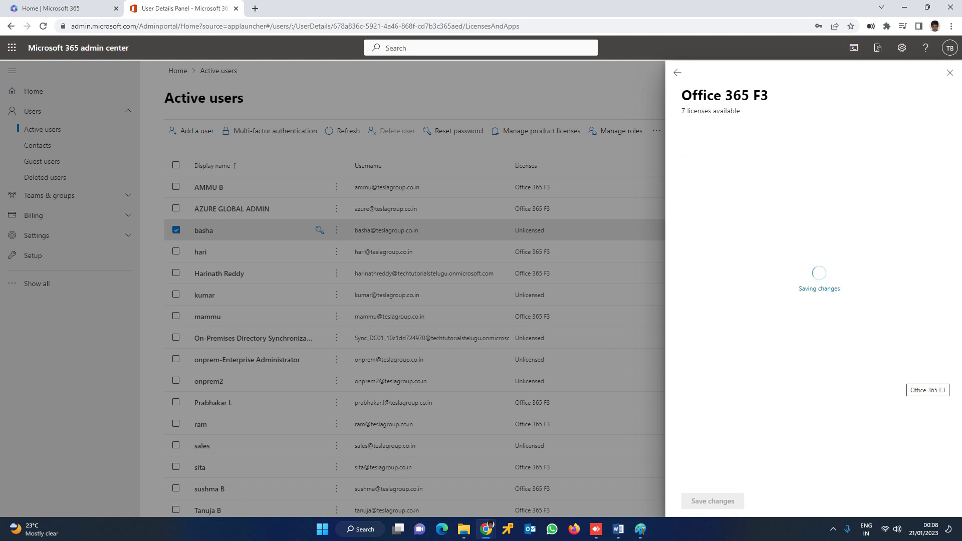
scroll(927, 373, down, 5)
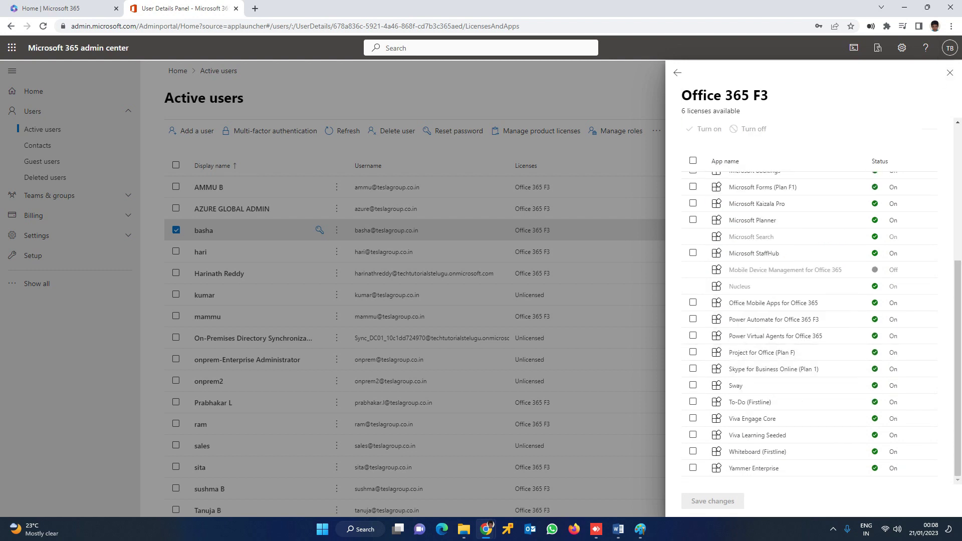
click(950, 73)
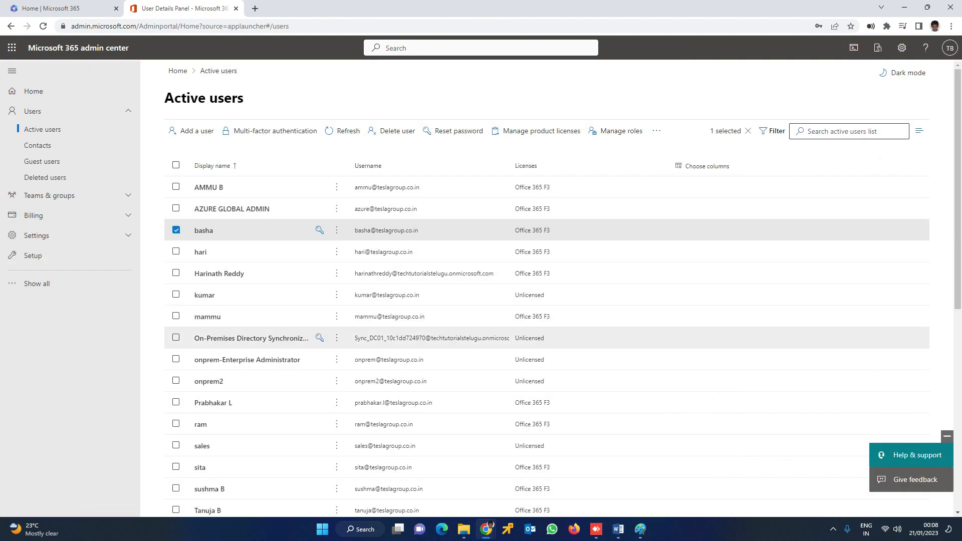
scroll(200, 424, down, 3)
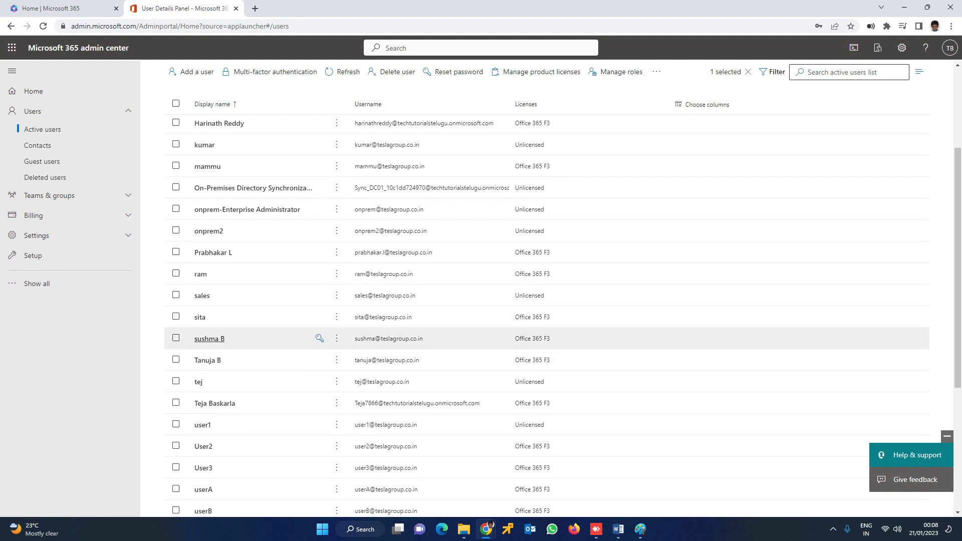
scroll(251, 339, up, 2)
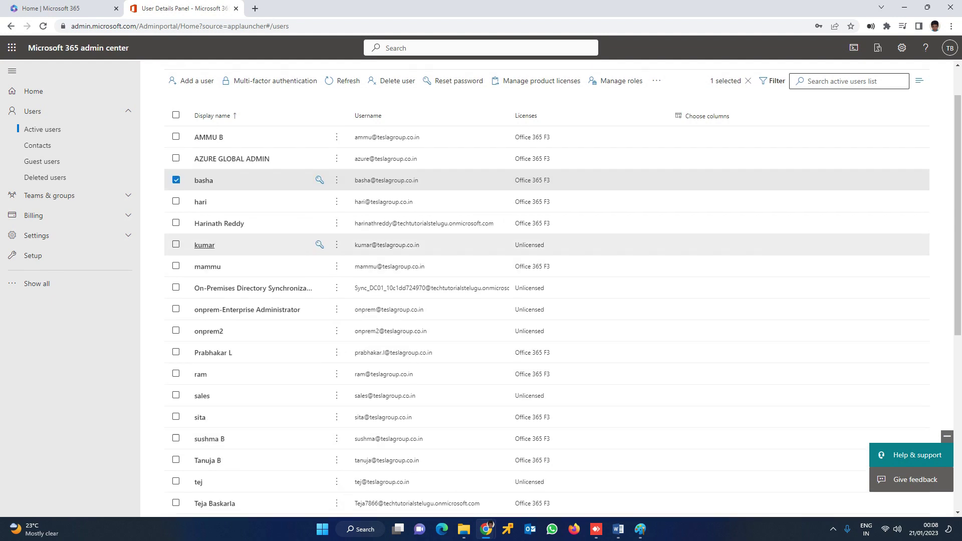
Review licences in the Active users list and expand Teams & groups in the navigation
scroll(251, 381, down, 3)
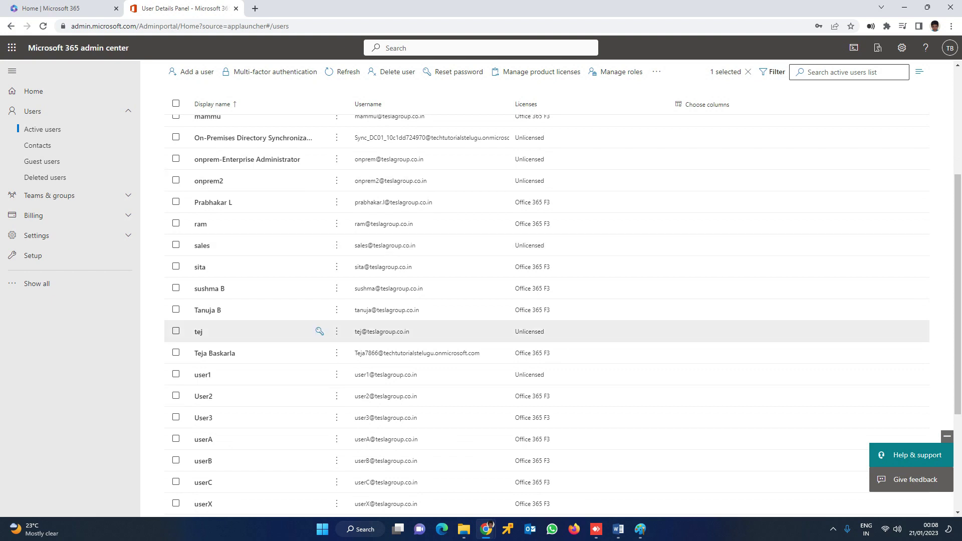
scroll(250, 345, up, 5)
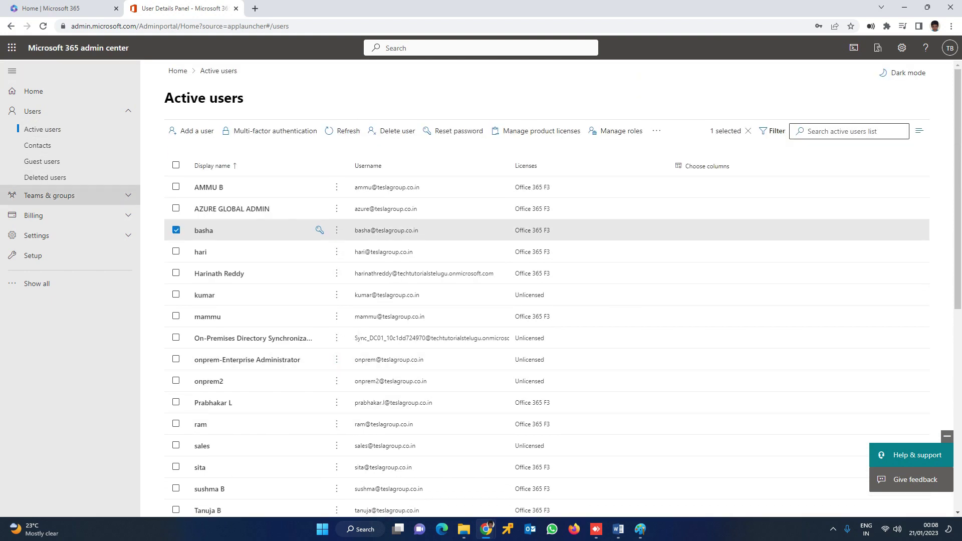
click(50, 195)
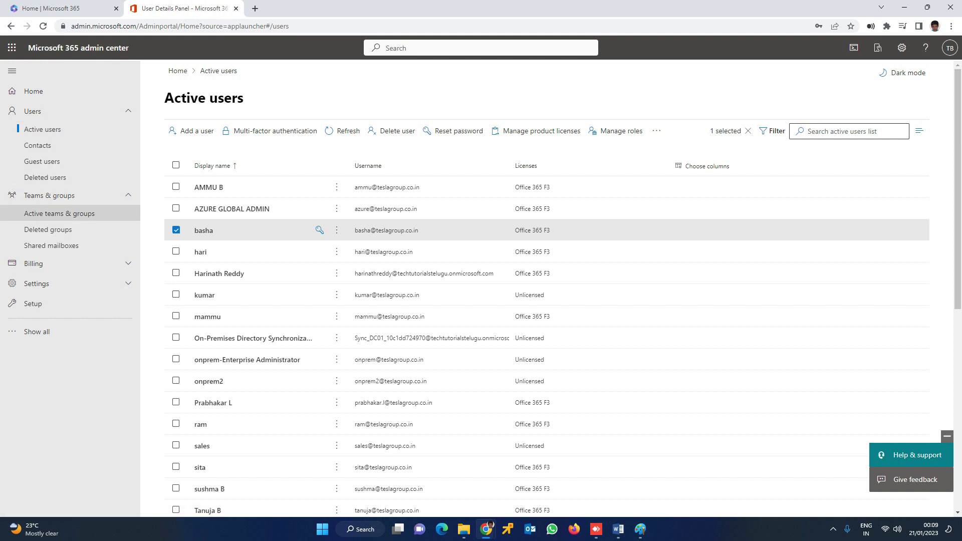
Show the Distribution list tab of Active teams & groups and start adding a group
click(60, 214)
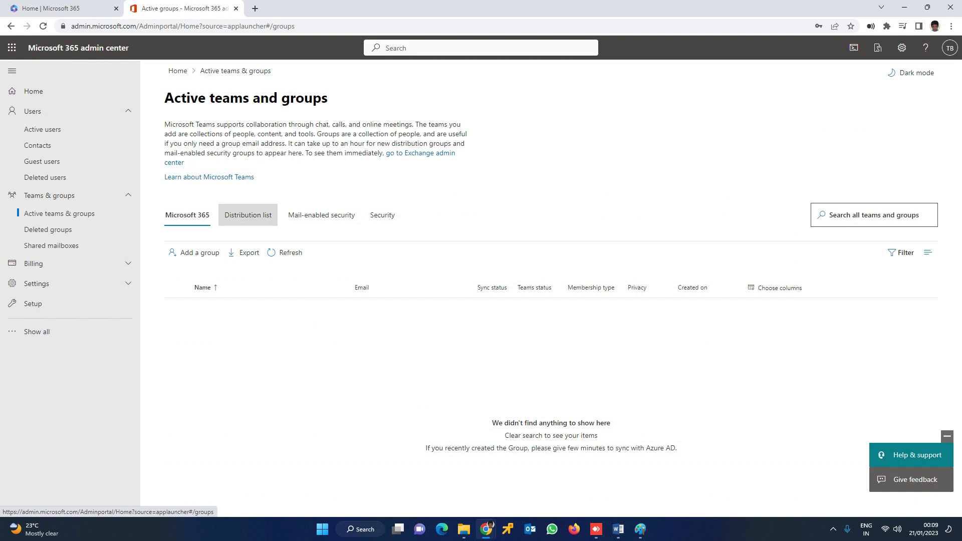
click(248, 215)
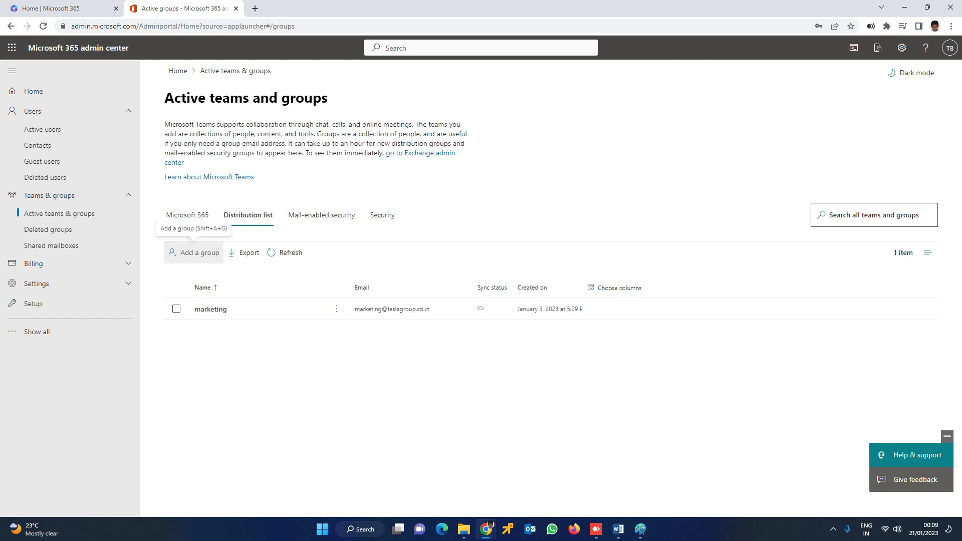
click(194, 252)
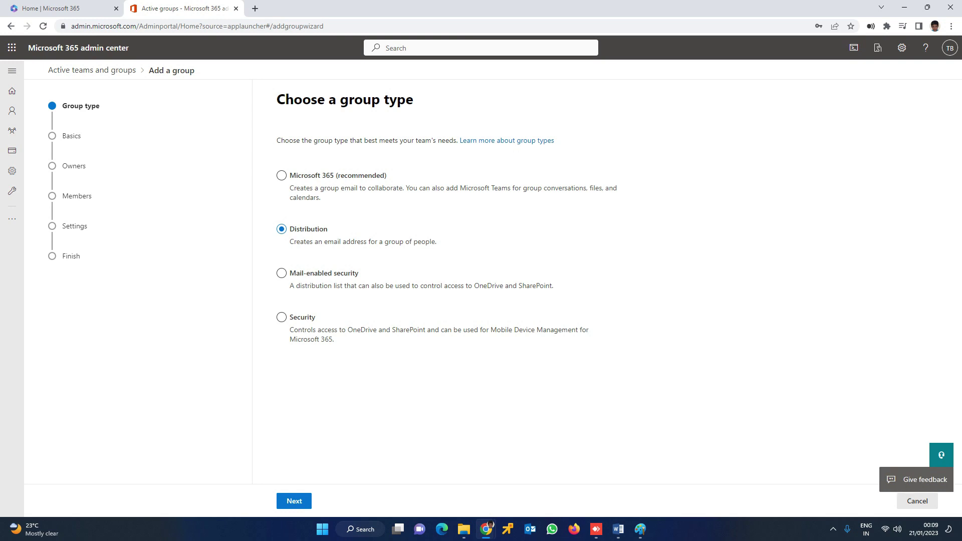
Keep Distribution as the group type and name the group 'helpdesk'
click(294, 501)
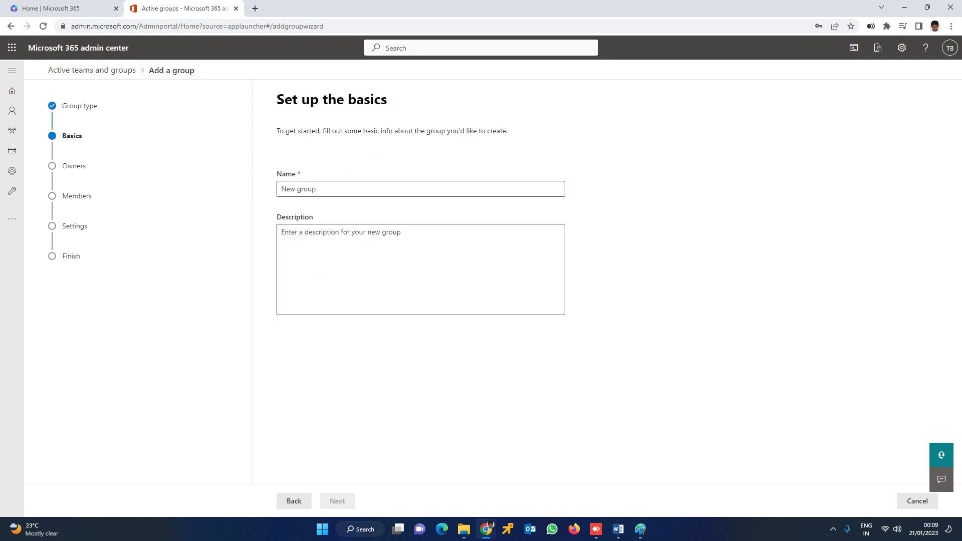
text(helpdesk)
key(Return)
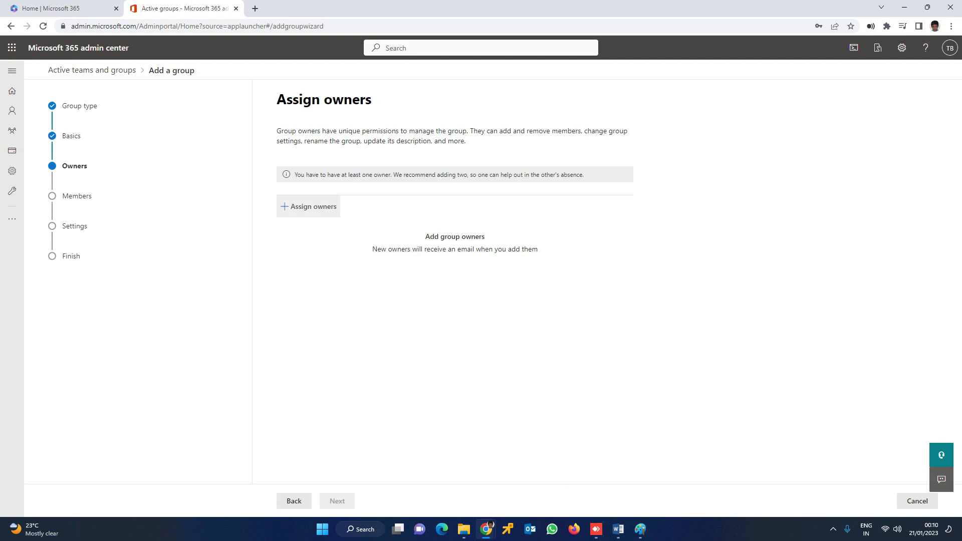
Assign hari as the helpdesk group owner and continue to adding members
click(308, 207)
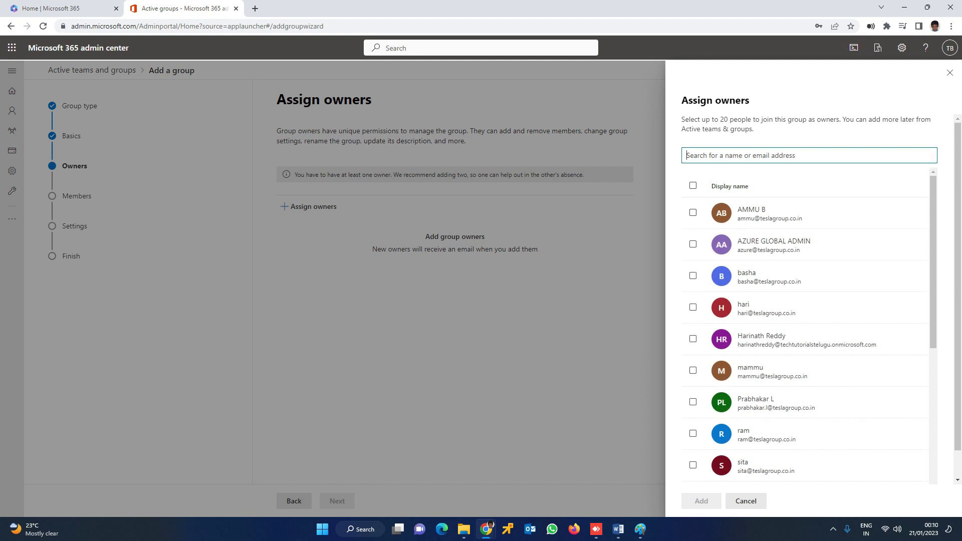
text(sush)
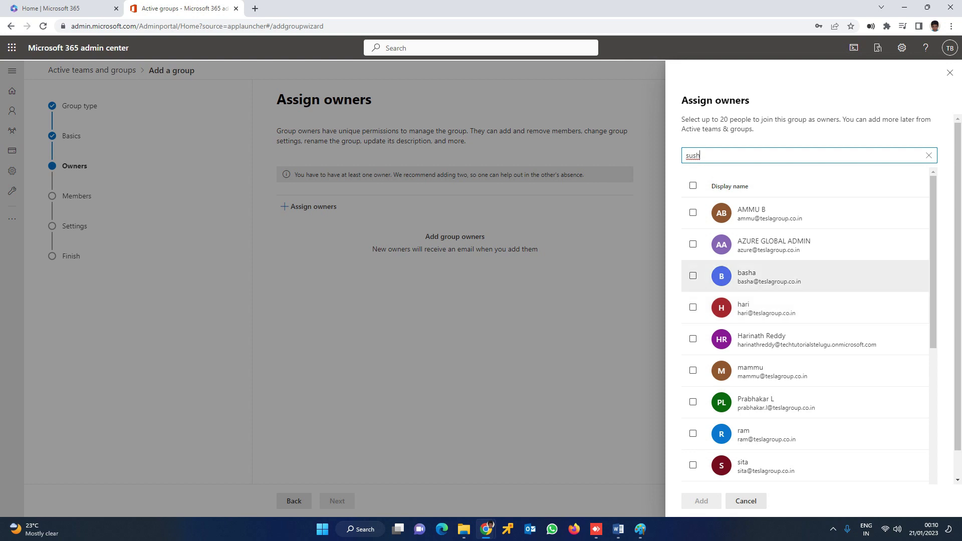
double_click(693, 155)
key(BackSpace)
click(693, 307)
click(703, 501)
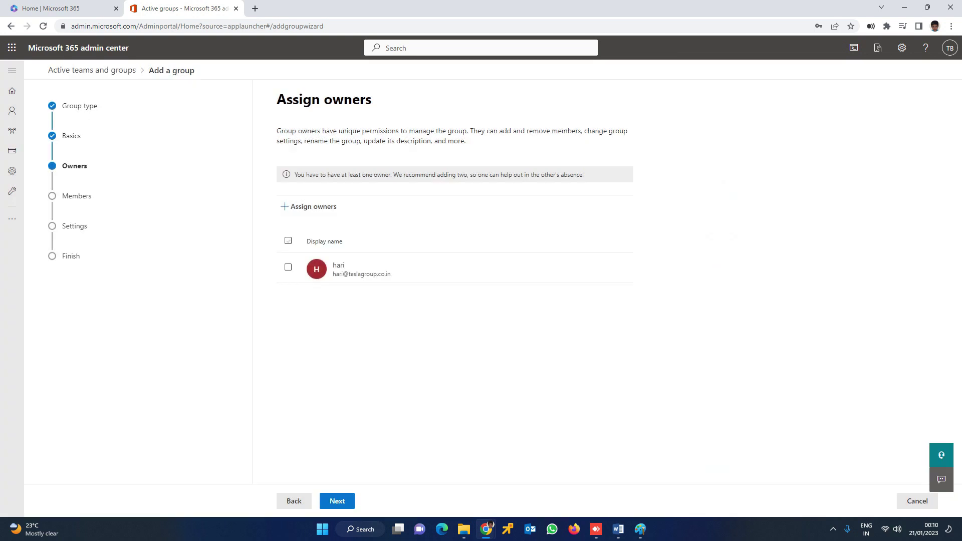
click(338, 501)
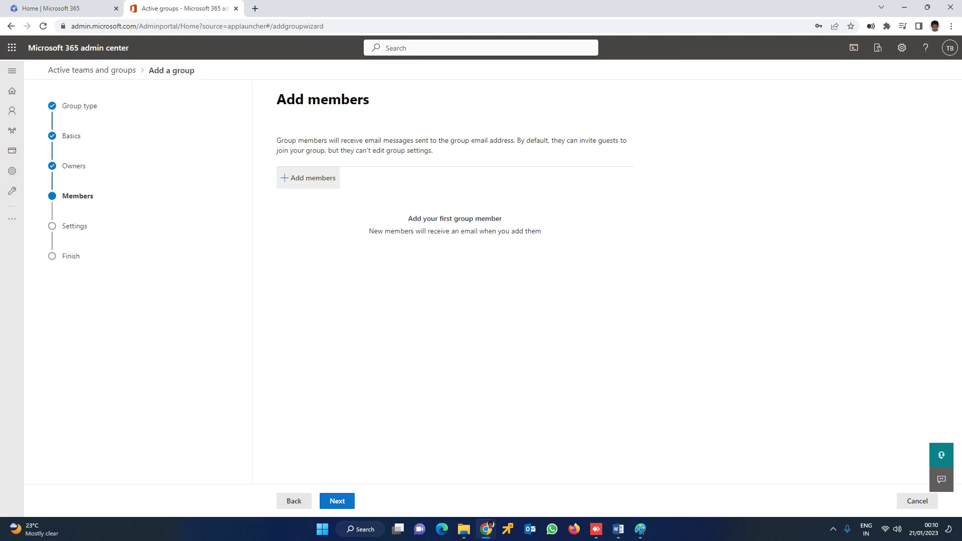
Select the first two people in the member picker for the helpdesk group
click(308, 178)
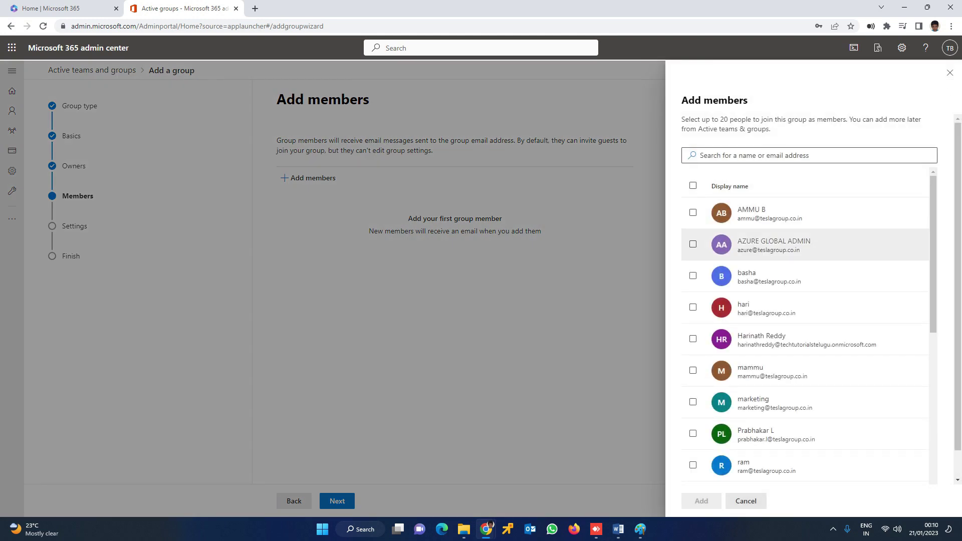
click(693, 371)
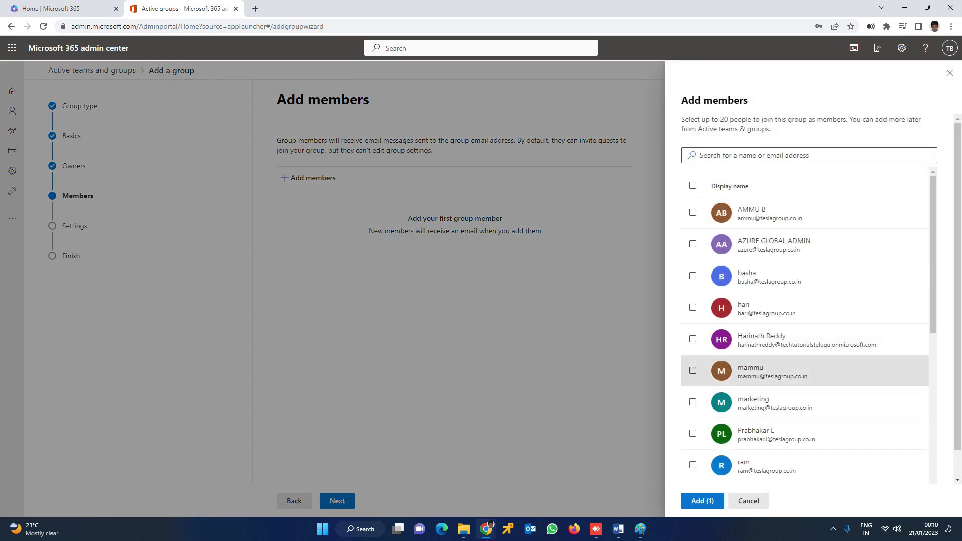
scroll(802, 359, down, 4)
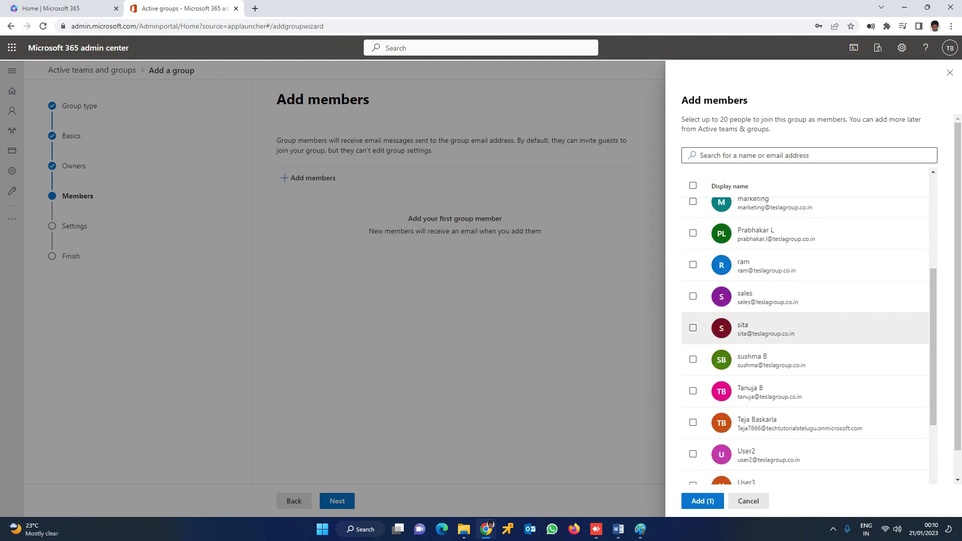
click(694, 359)
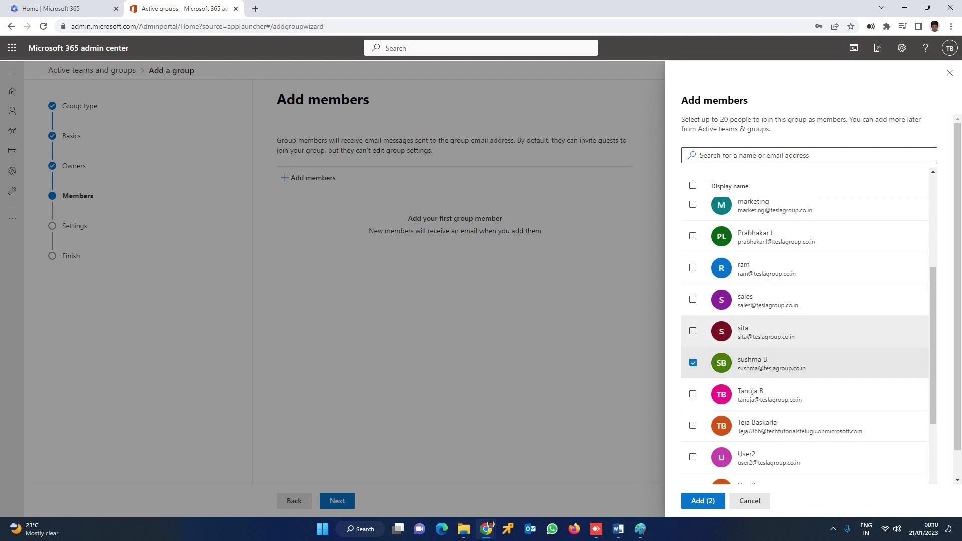
scroll(802, 360, up, 2)
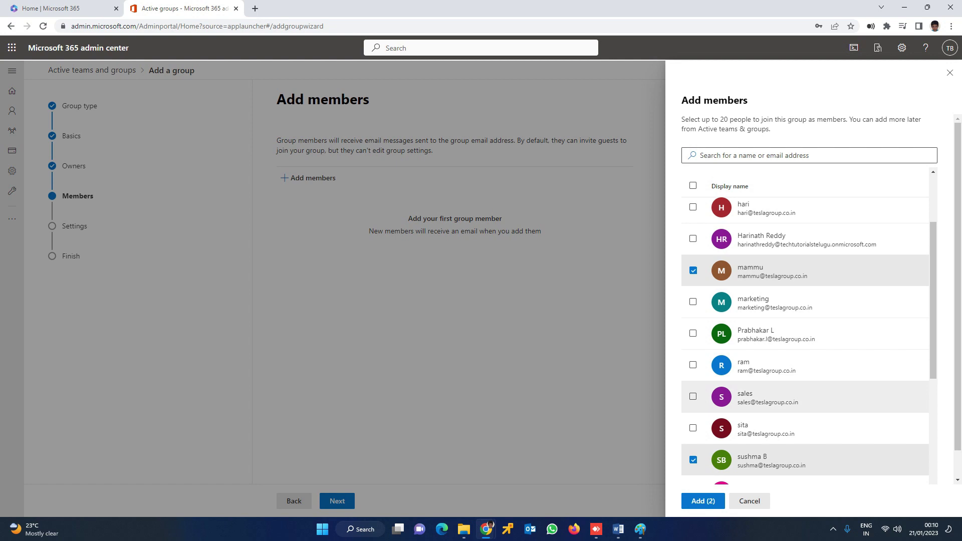
scroll(802, 354, down, 4)
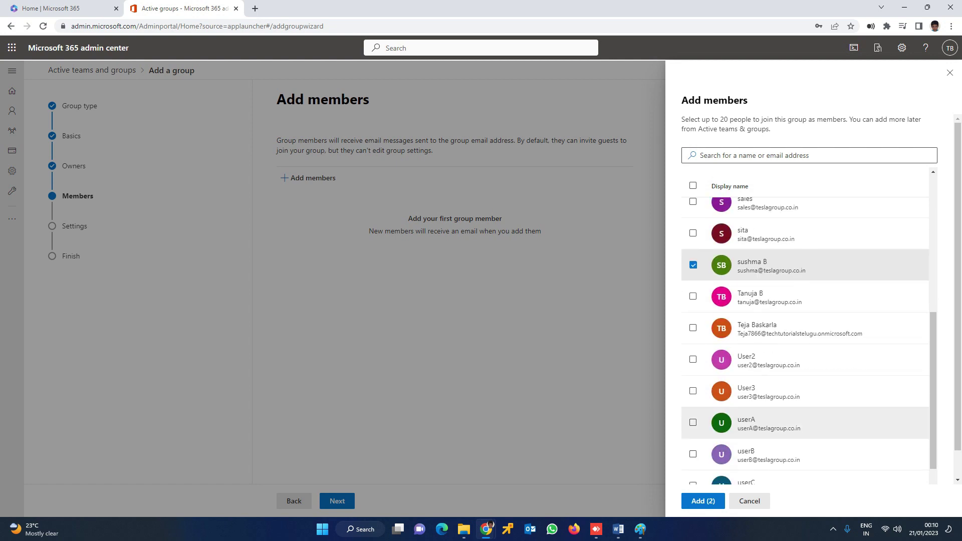
scroll(802, 354, up, 5)
scroll(802, 320, up, 1)
Select three more people and add all five as group members
click(693, 247)
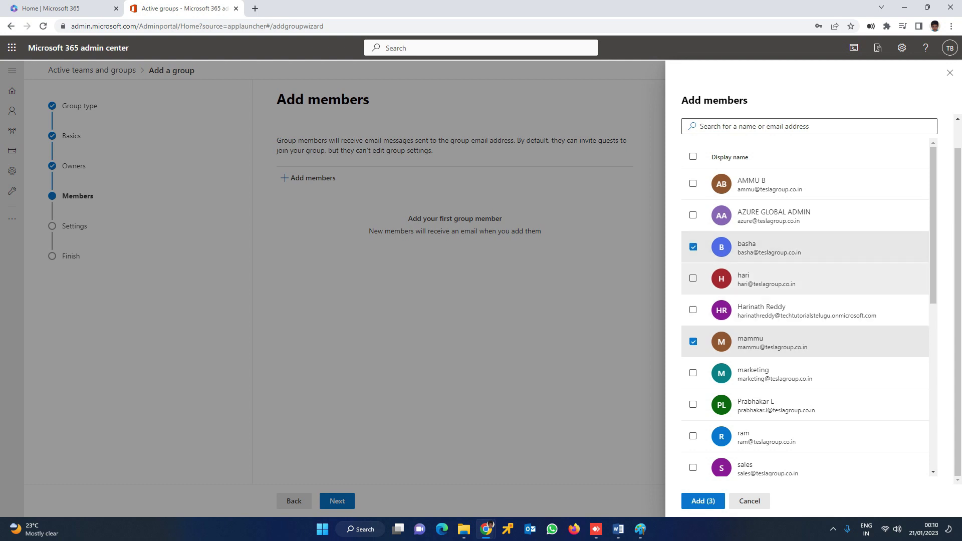
click(693, 278)
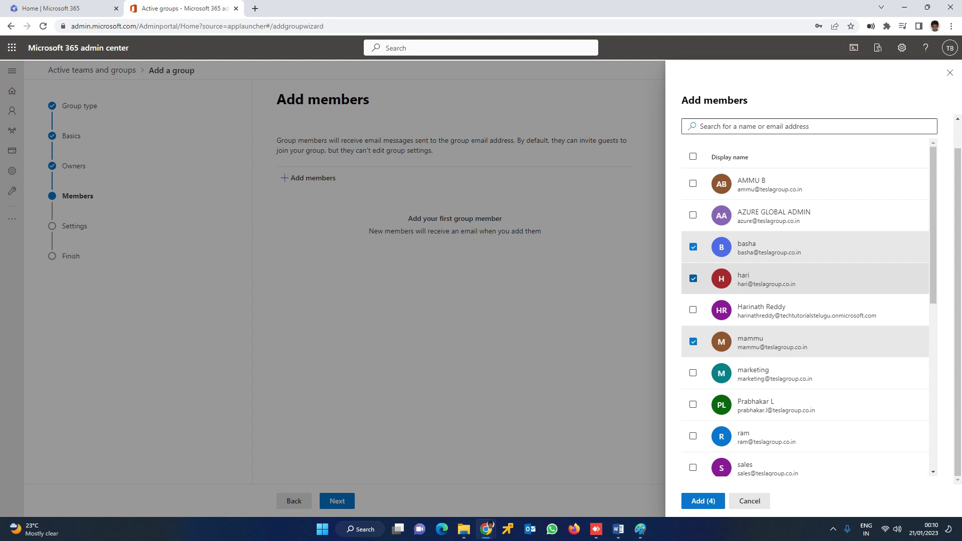
scroll(802, 310, down, 3)
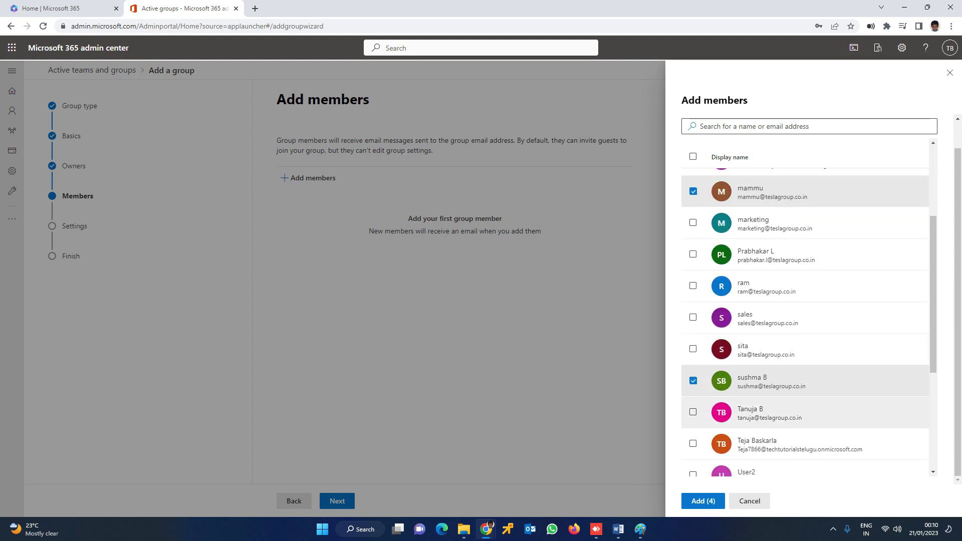
scroll(802, 396, down, 4)
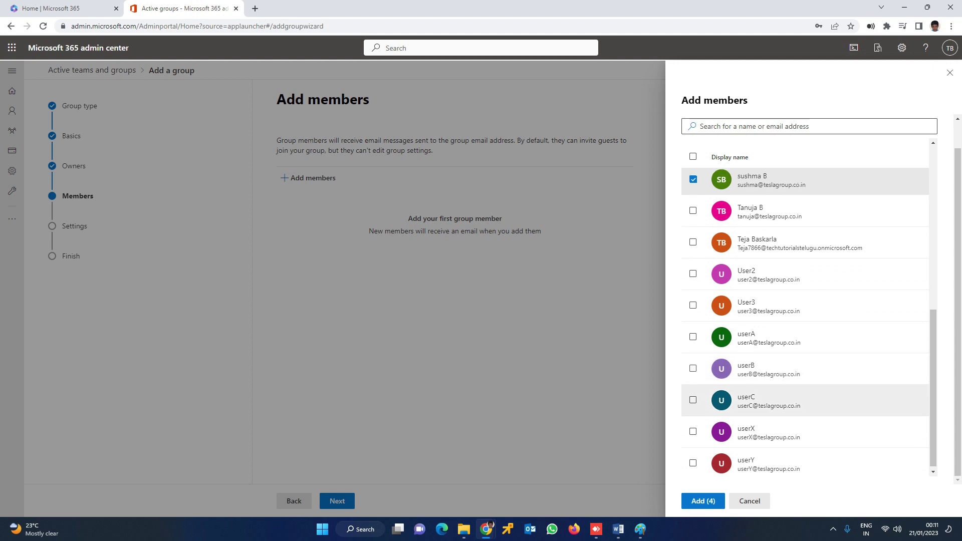
scroll(802, 396, up, 5)
scroll(802, 395, up, 1)
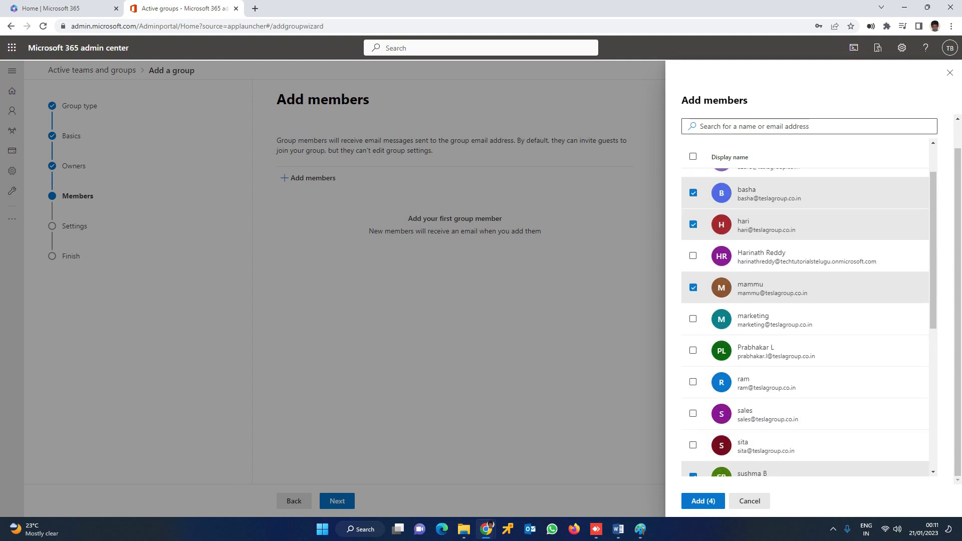
click(693, 351)
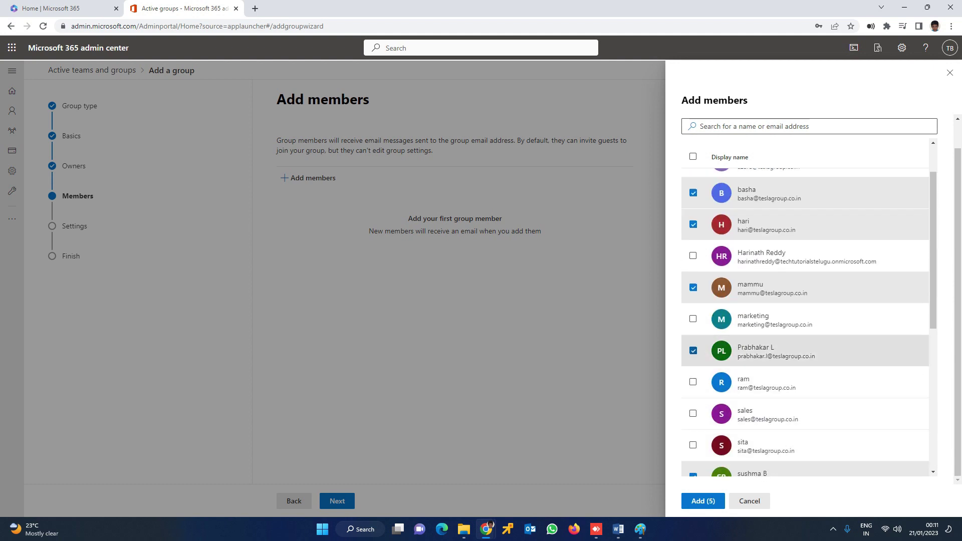
click(702, 501)
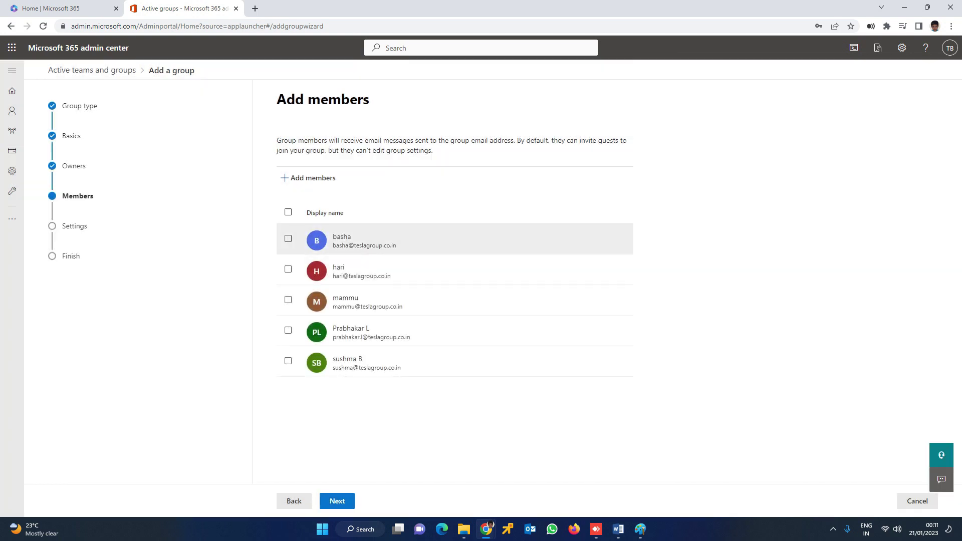
click(337, 501)
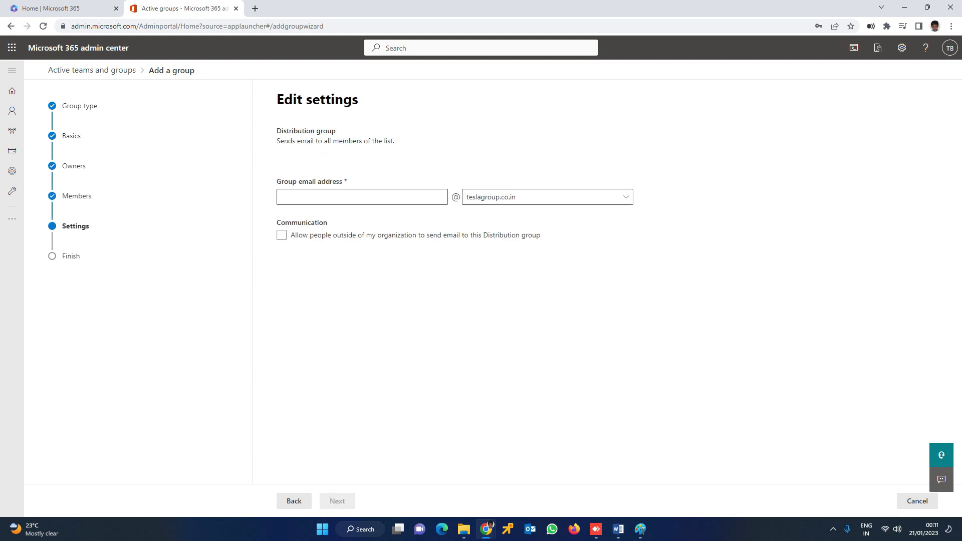
click(281, 197)
text(h)
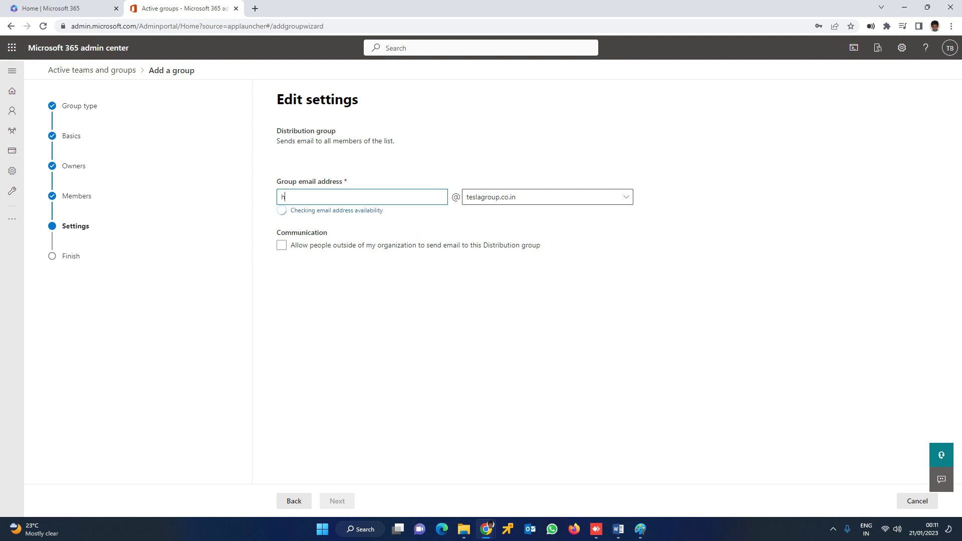
text(elpdesk)
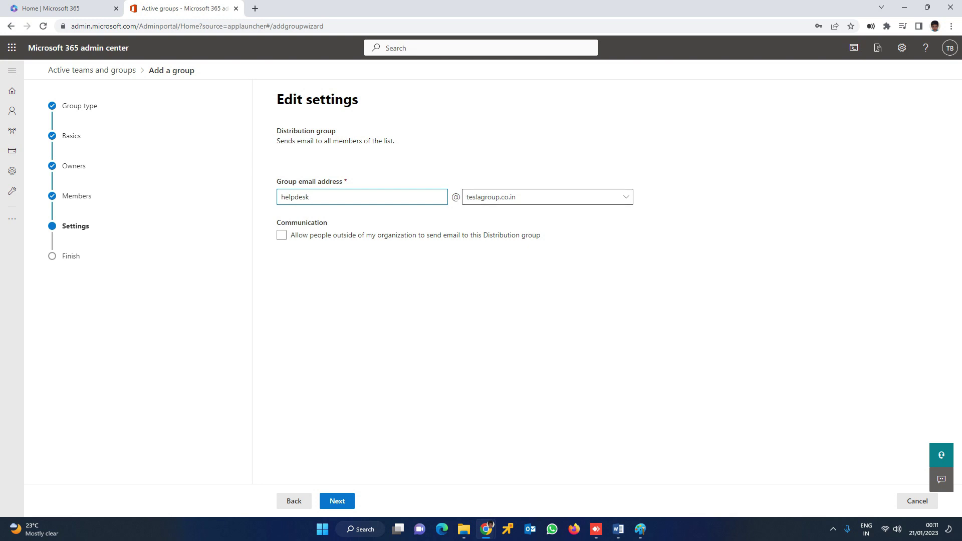
Allow people outside the organization to email the group, then reach the review summary
click(338, 502)
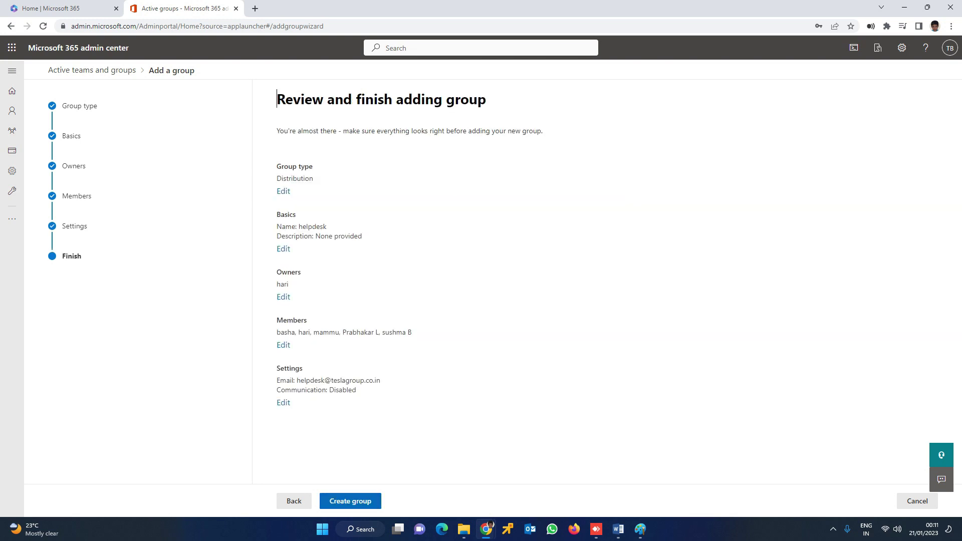
click(294, 502)
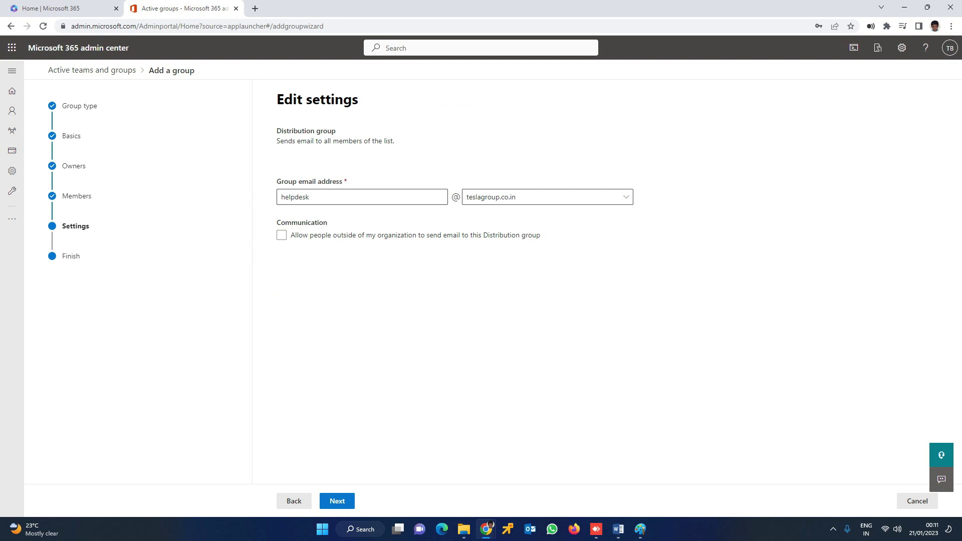
click(282, 235)
key(space)
key(space)
key(space)
click(281, 235)
click(281, 235)
click(337, 502)
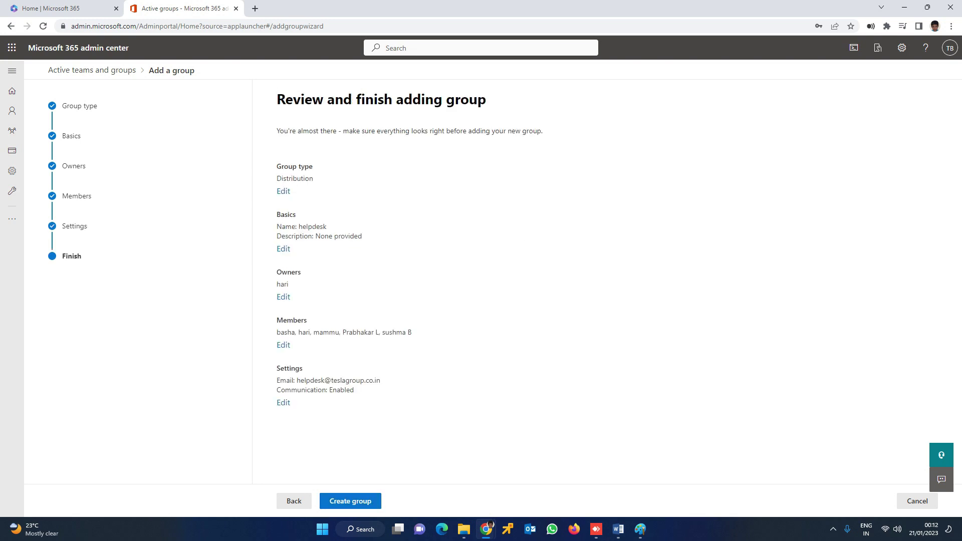
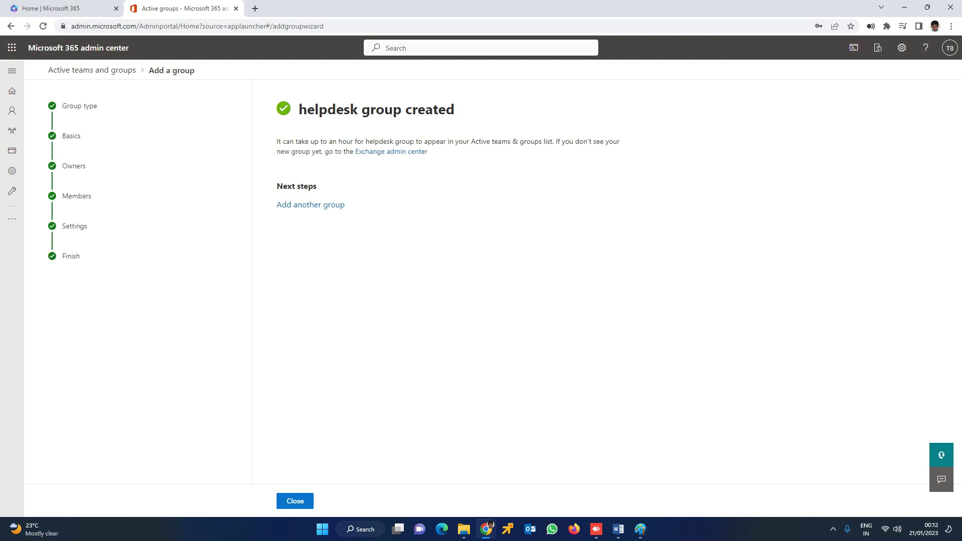
Close the group wizard and open a new Chrome Incognito window
click(295, 501)
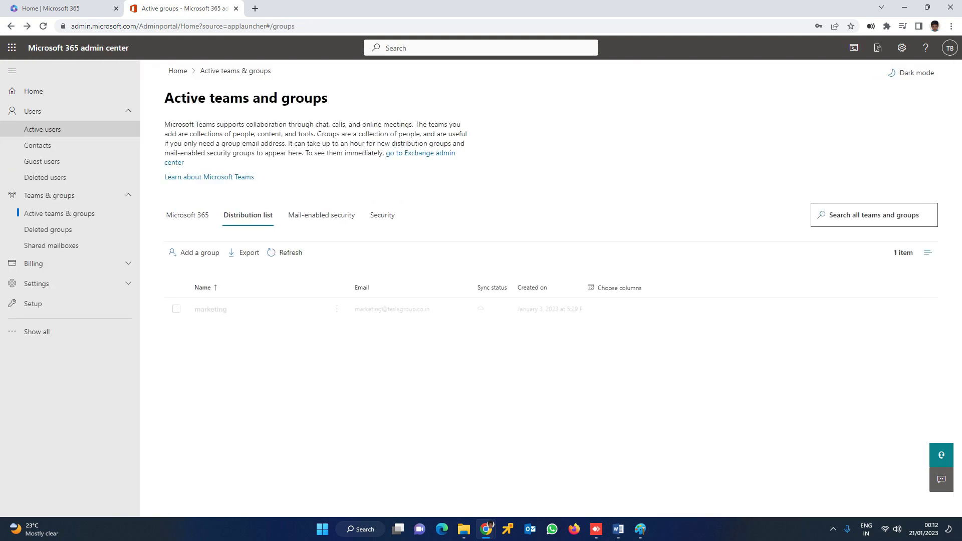
click(255, 8)
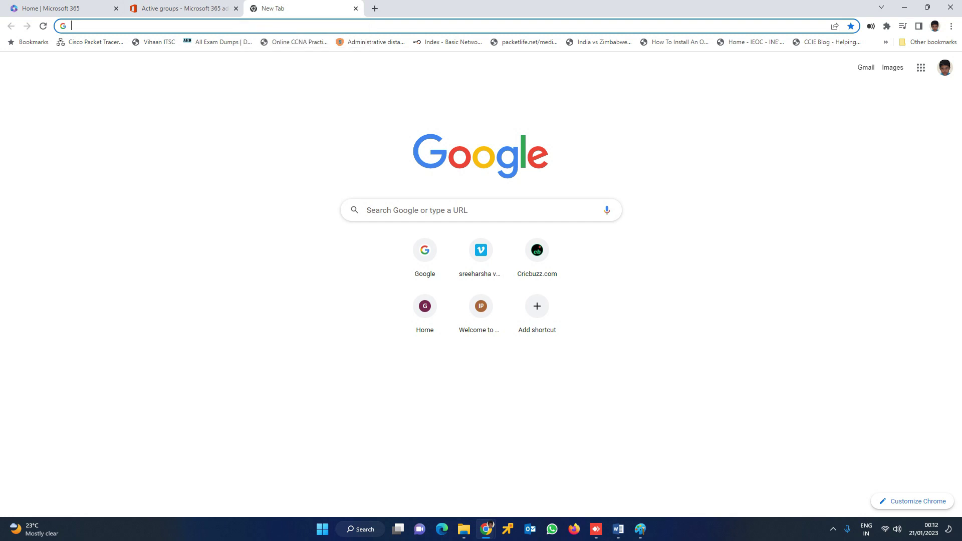
right_click(486, 529)
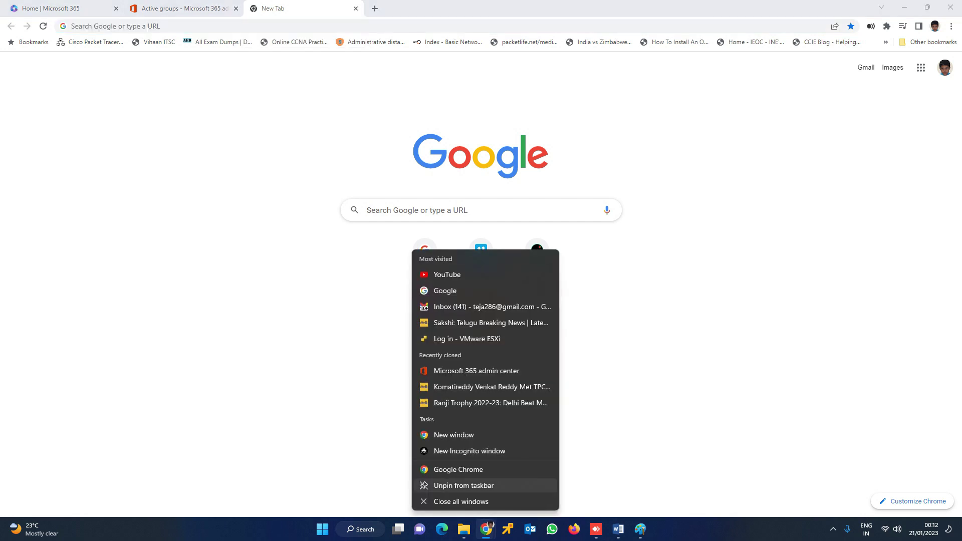
click(469, 451)
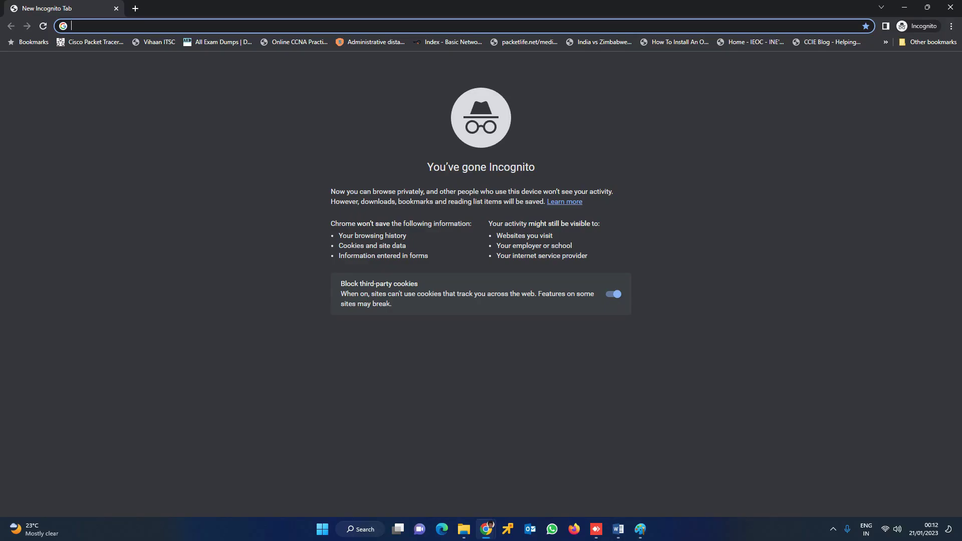
Check the Active users list, then sign in as a tenant user in the Incognito window
click(905, 7)
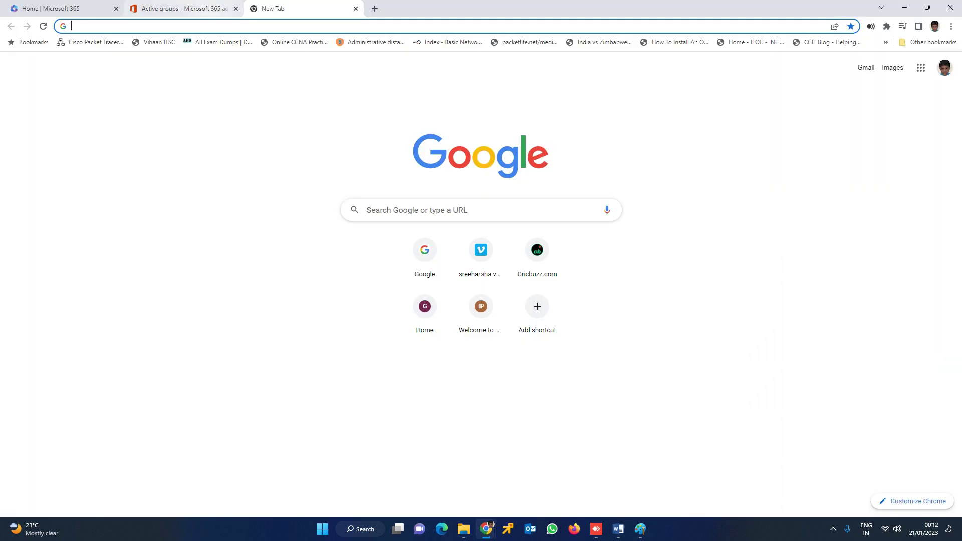
click(183, 8)
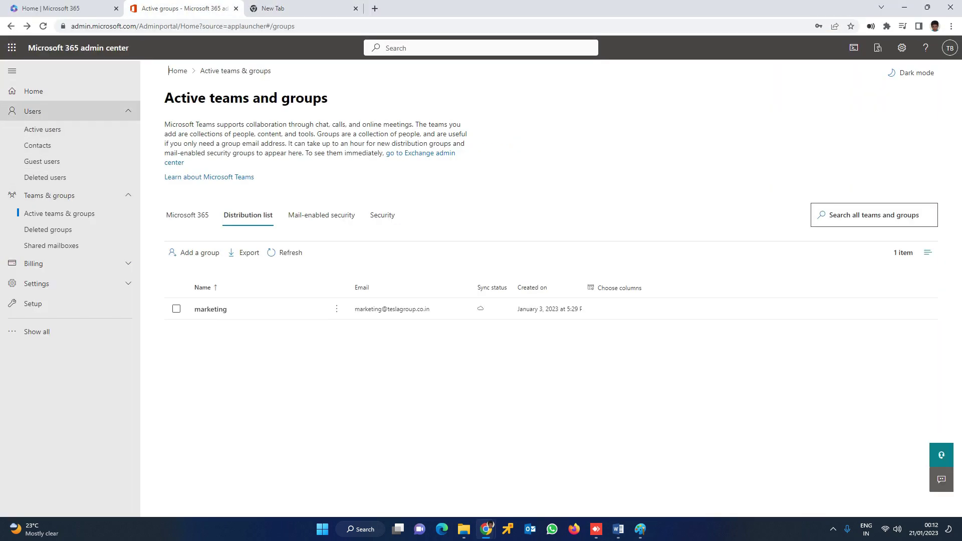
click(76, 111)
click(33, 111)
click(43, 129)
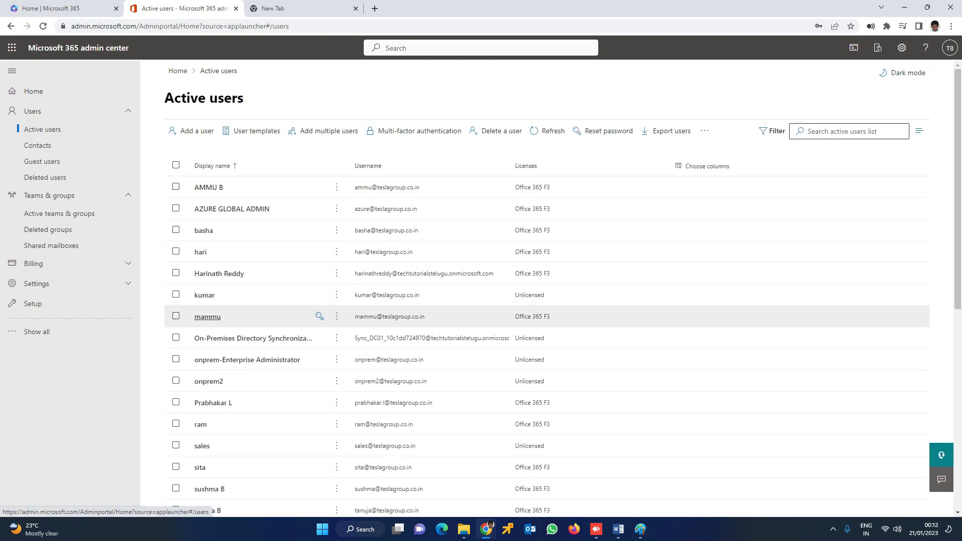
scroll(351, 324, down, 2)
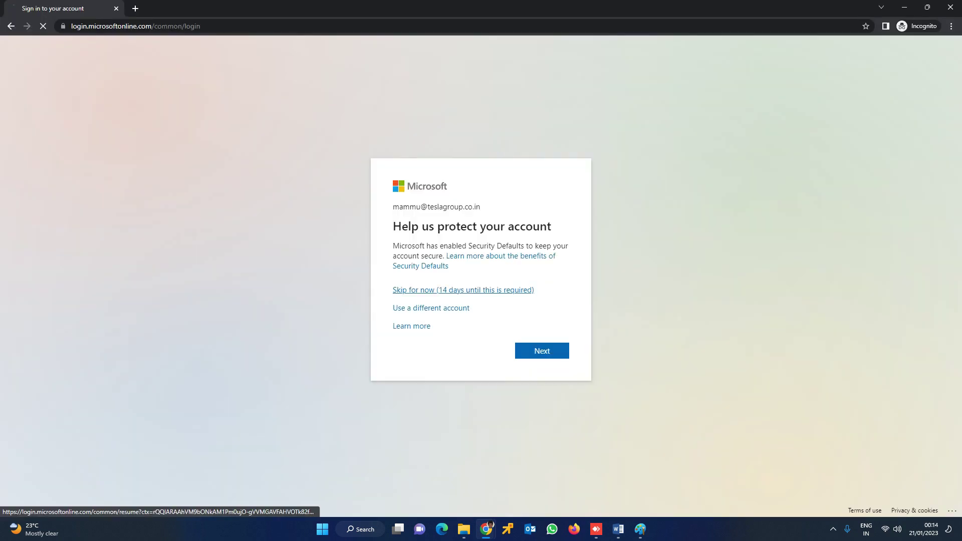
click(431, 288)
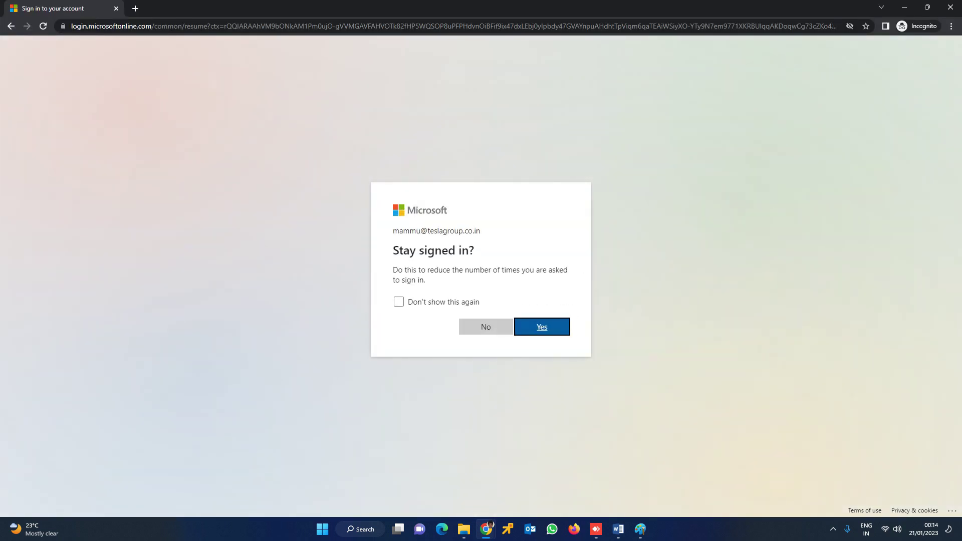
Decline staying signed in and dismiss the Microsoft 365 welcome slides and onboarding tips
click(485, 327)
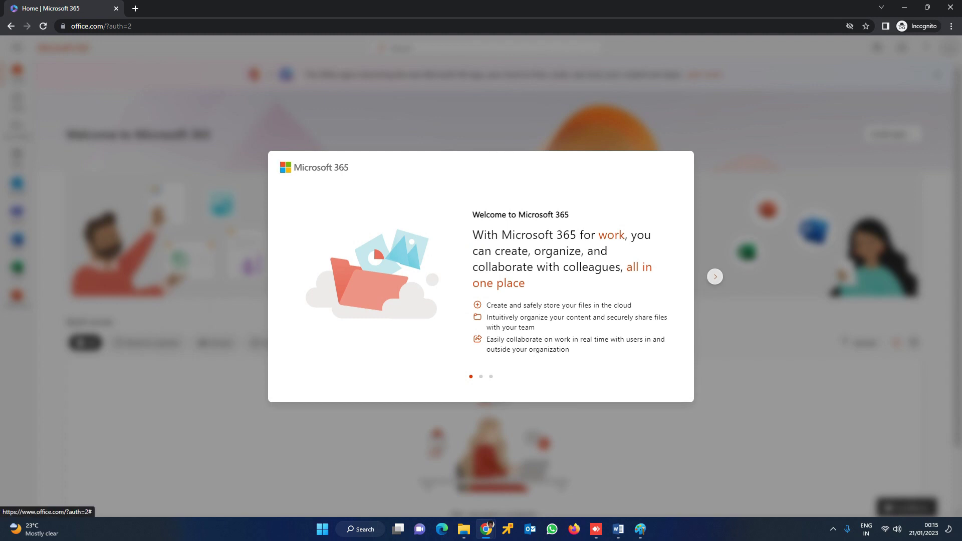
click(716, 277)
click(716, 277)
click(715, 277)
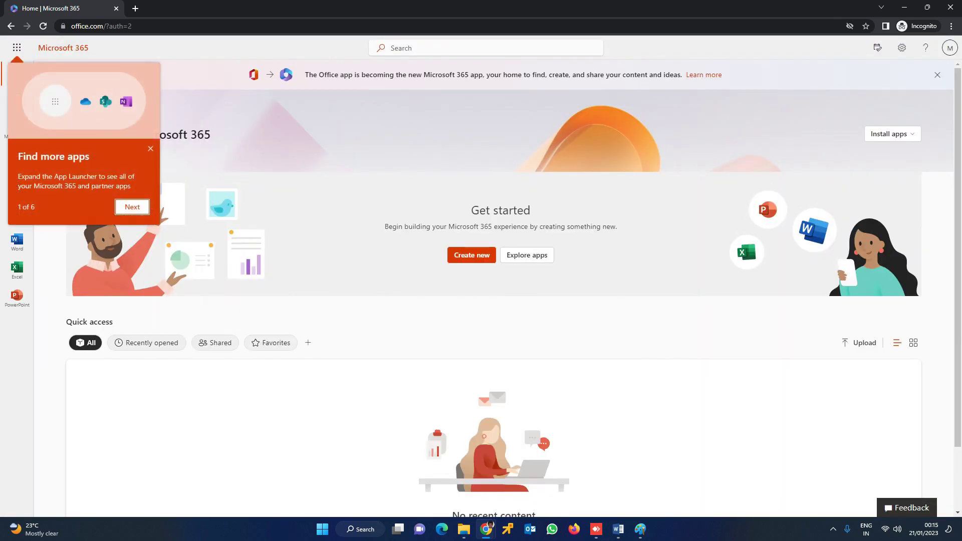
click(133, 207)
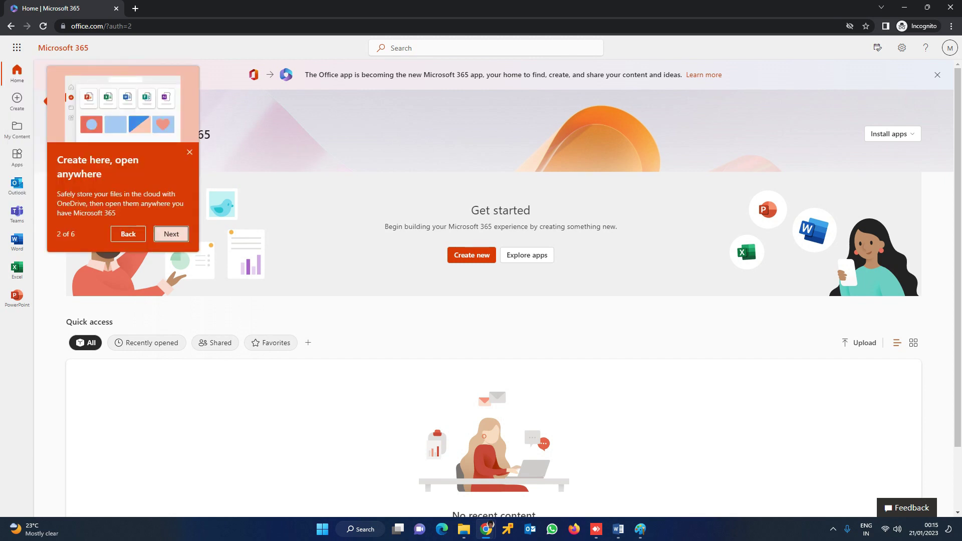
click(171, 233)
click(171, 238)
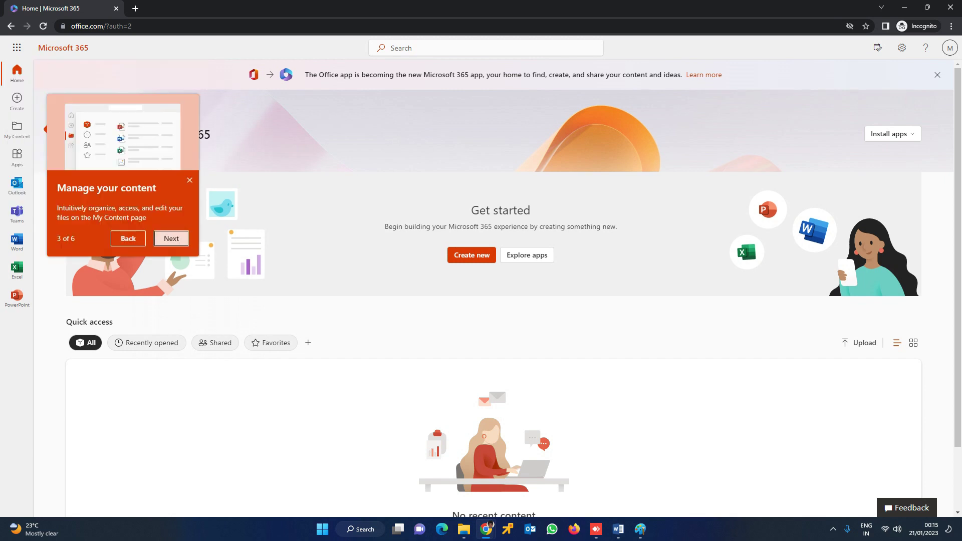
click(930, 508)
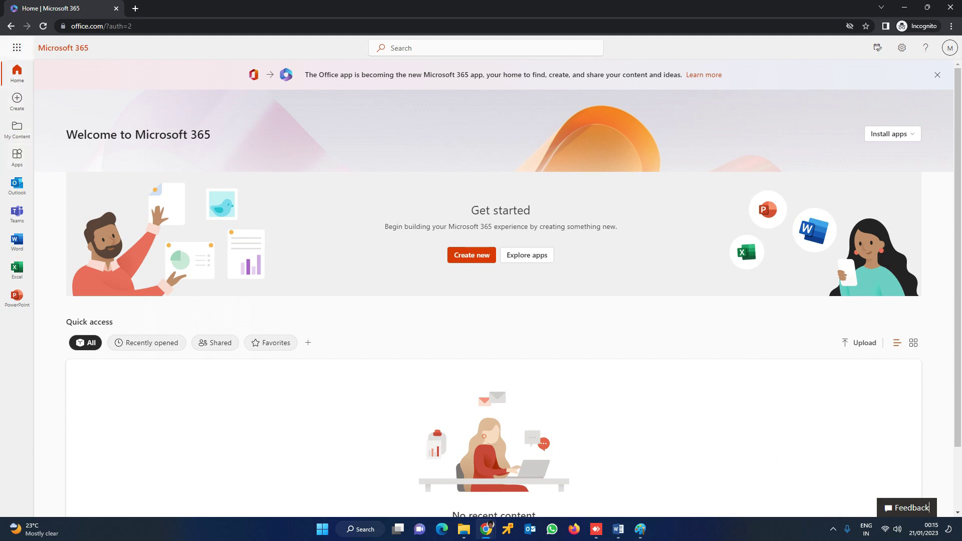
Open Outlook mail, skipping security setup and declining to stay signed in
click(16, 186)
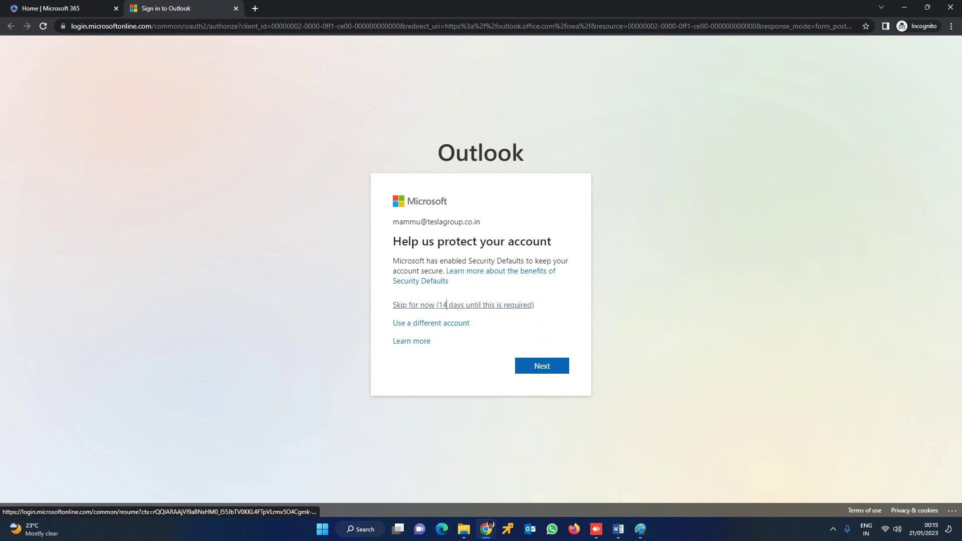
click(459, 305)
click(485, 342)
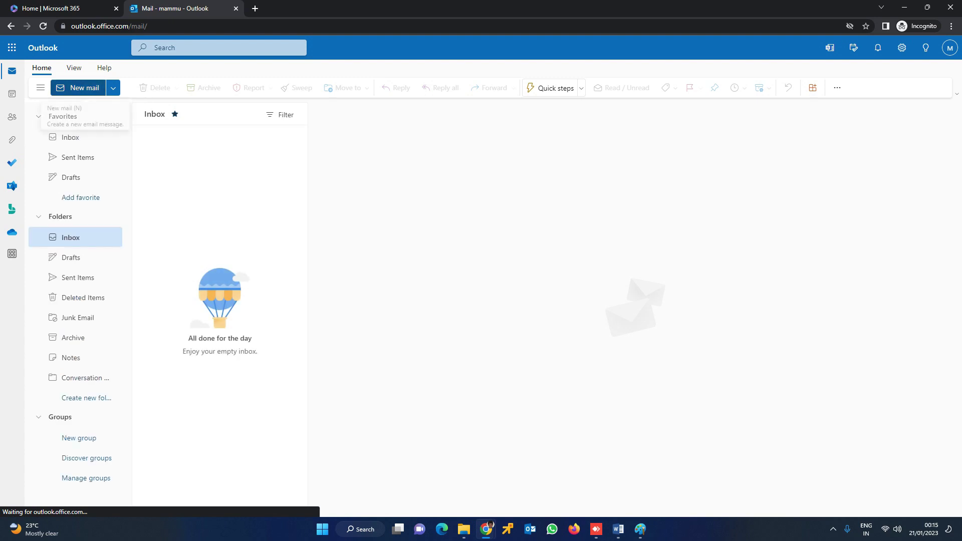
Start a new email to helpdesk with the subject 'testing DL'
key(n)
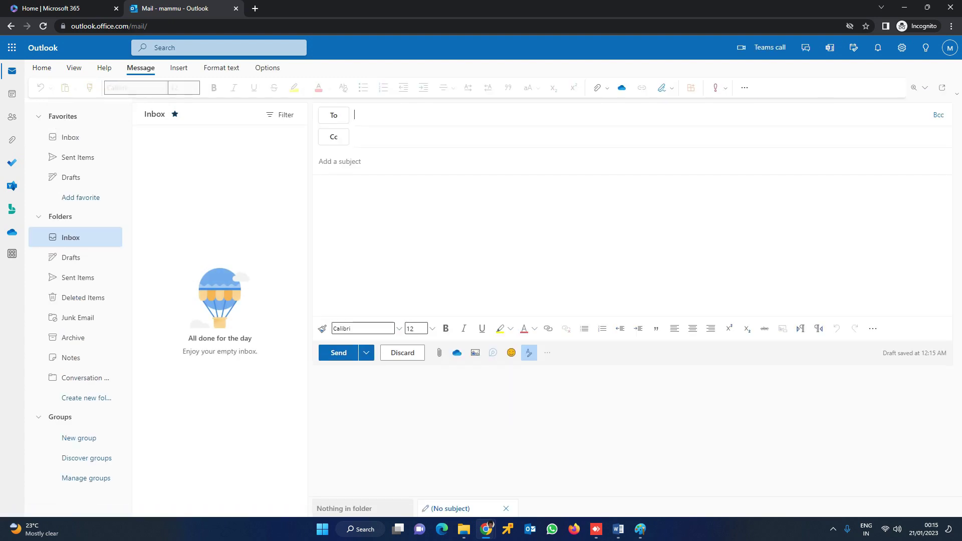
text(h)
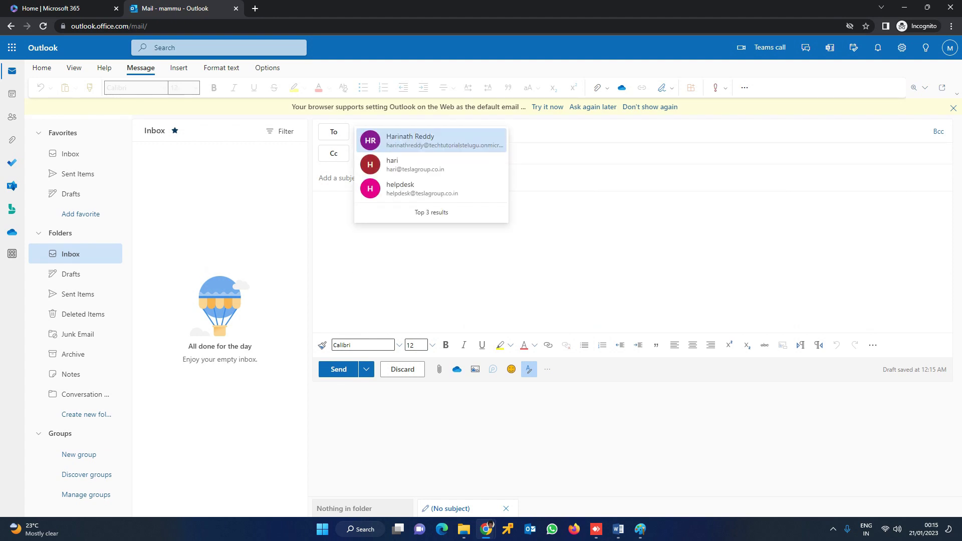
text(el;pd)
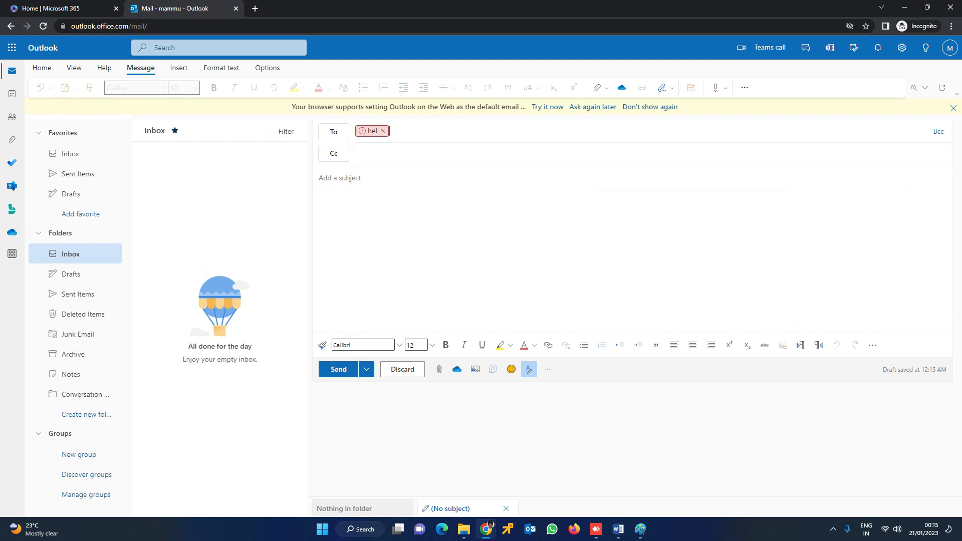
key(BackSpace)
key(BackSpace)
key(BackSpace)
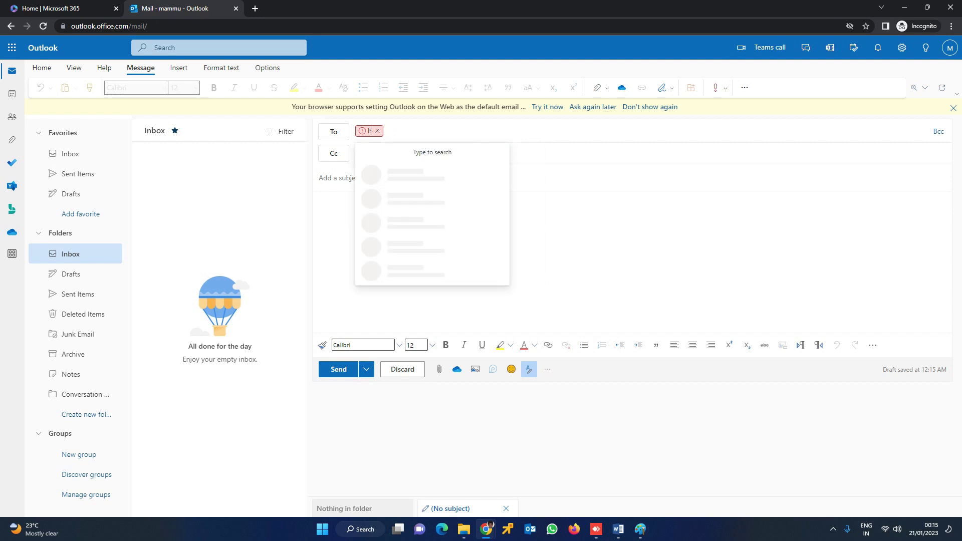
text(helpdesk)
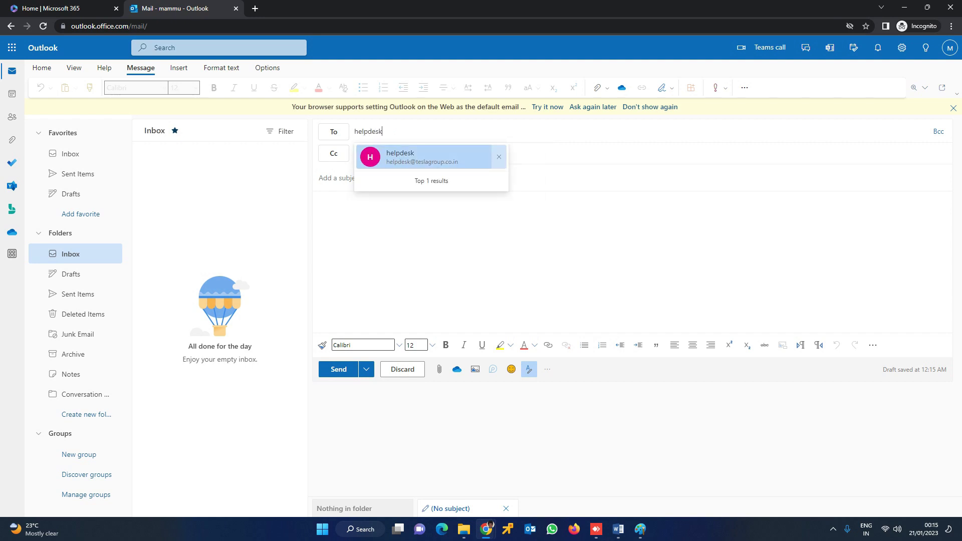
key(Return)
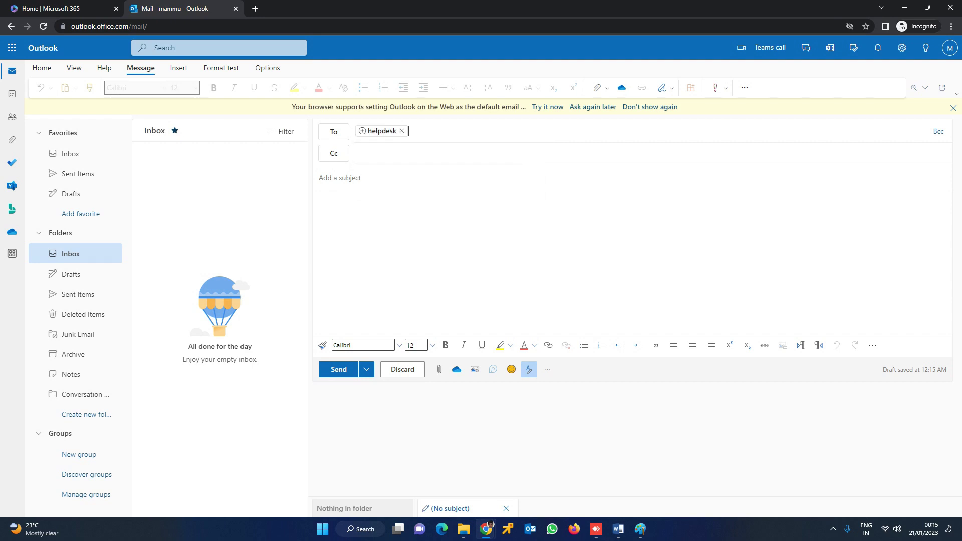
text(tst)
key(BackSpace)
text(esting DL)
Write the body 'HI HEPDESK TEAM', send it, and open the received message
click(319, 203)
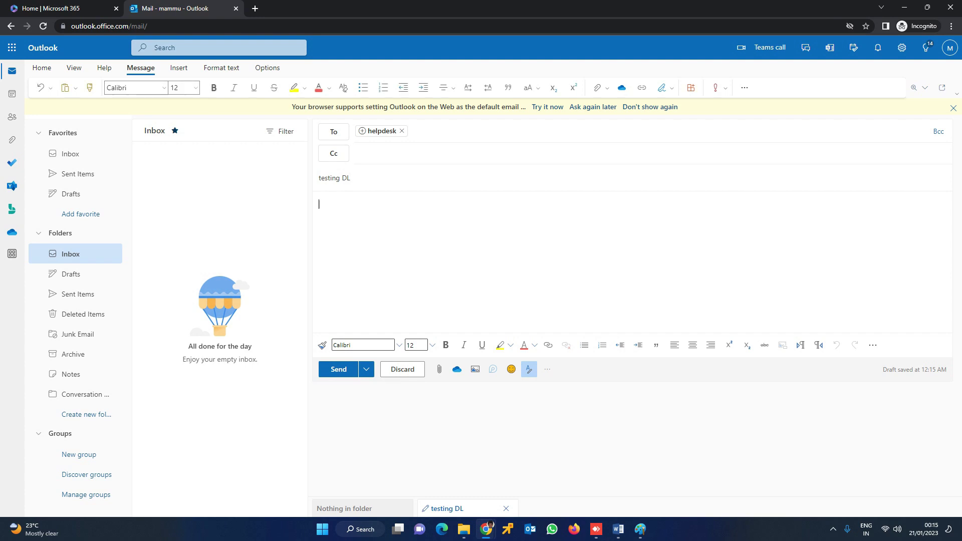
text(HI )
text(HE)
text(PDESK)
text( TEST)
key(BackSpace)
text(AM)
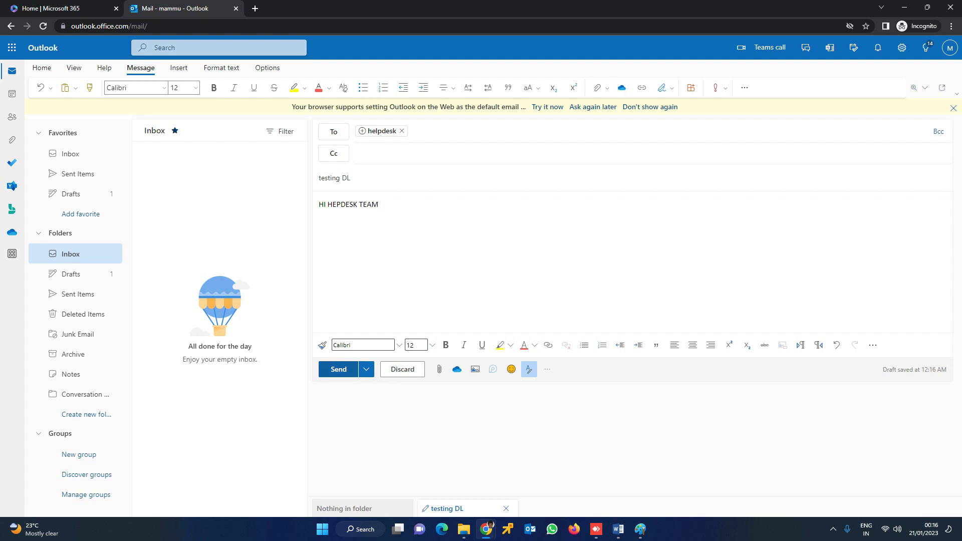
click(338, 369)
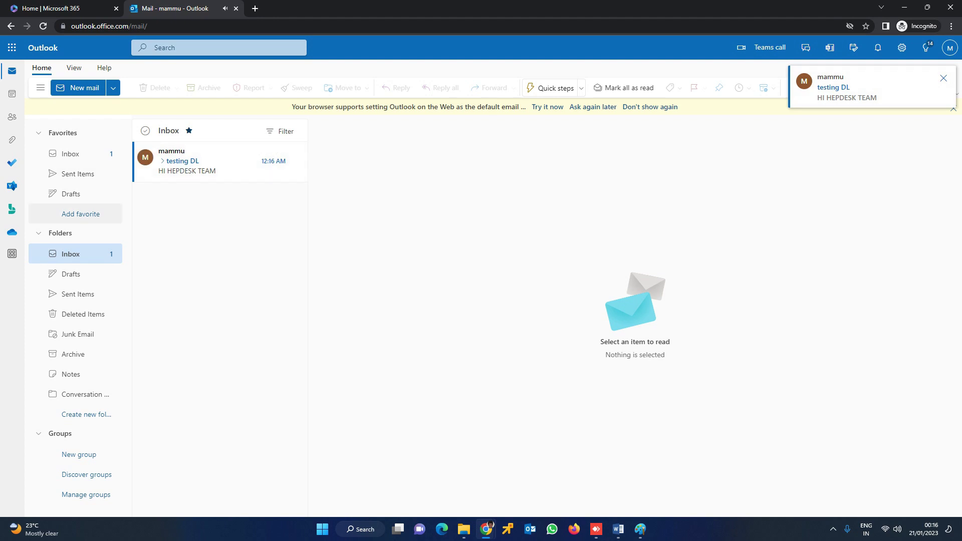
click(200, 161)
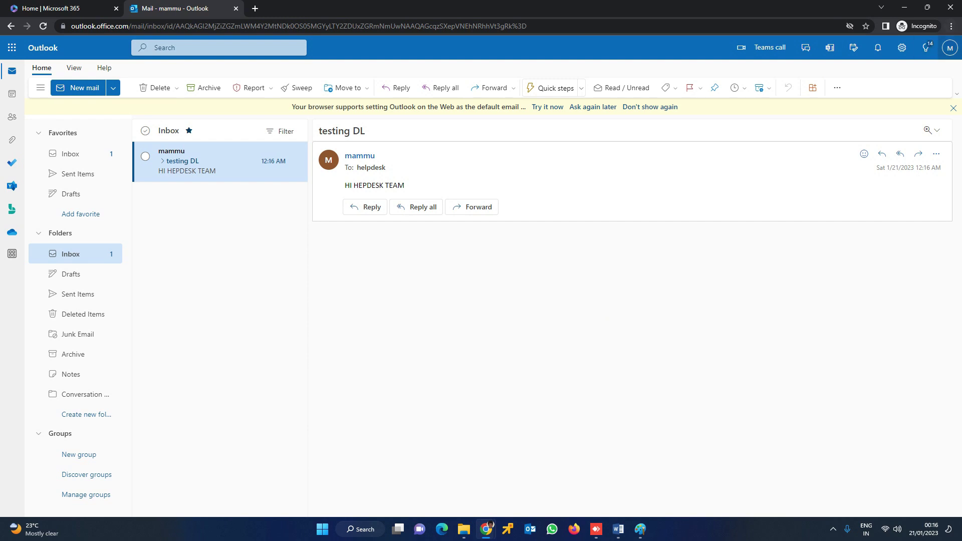
Sign out of the sender's mailbox and open Outlook as another helpdesk member
click(950, 47)
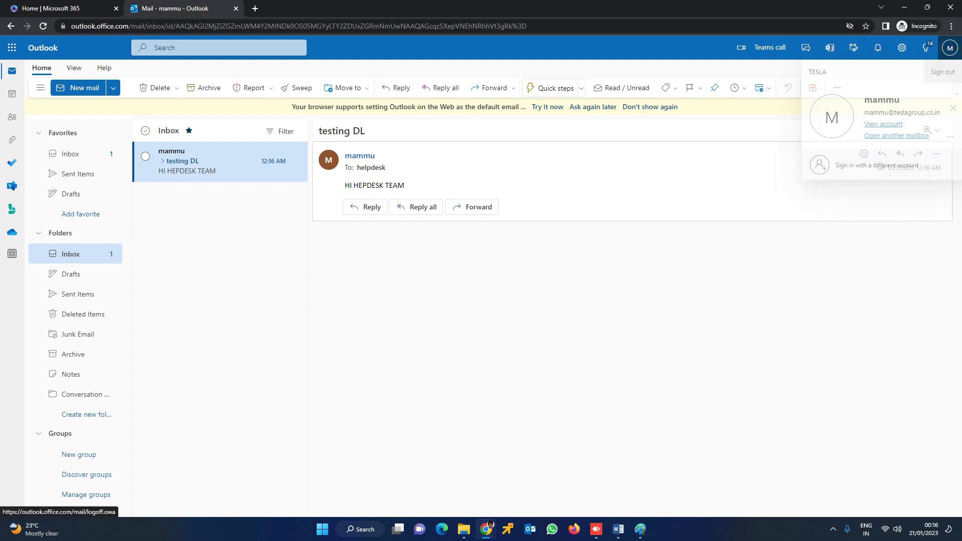
click(943, 72)
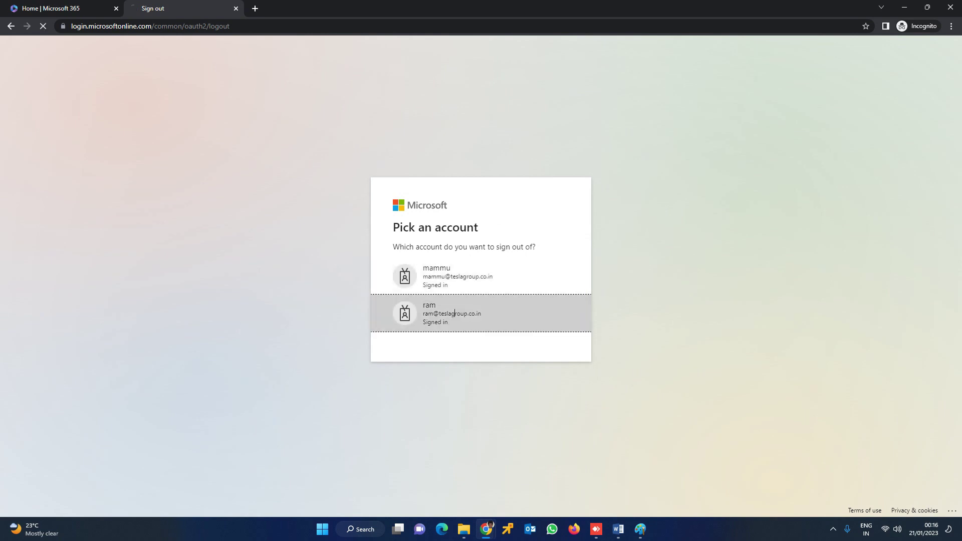
click(431, 314)
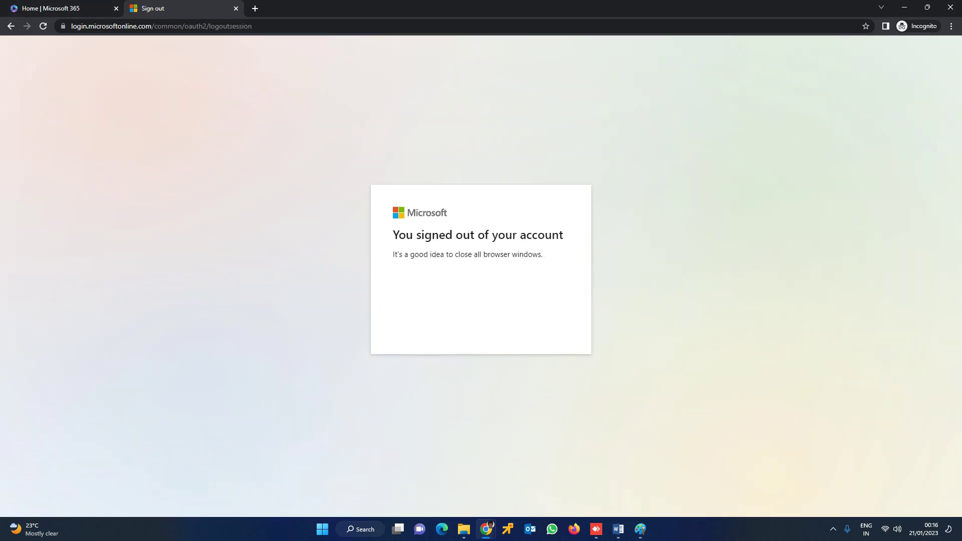
click(43, 26)
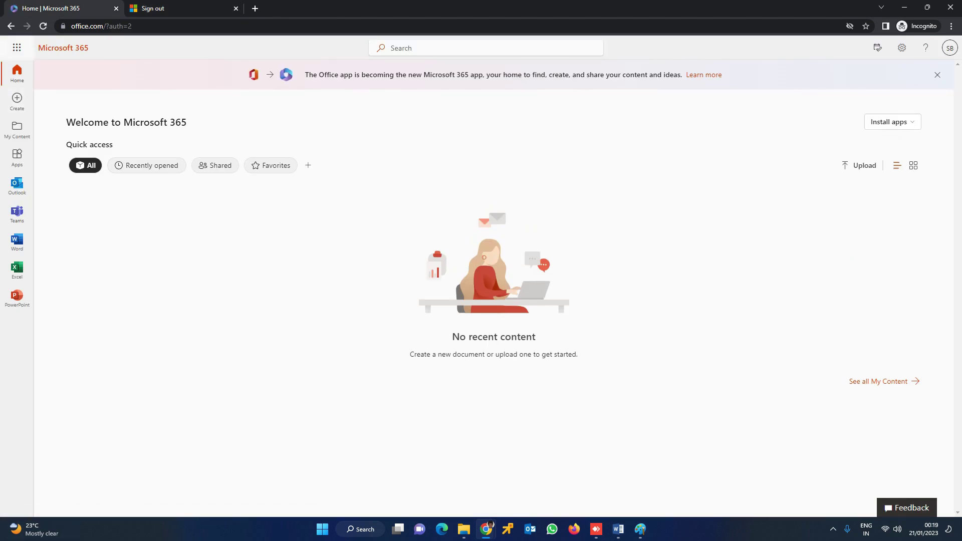
click(17, 186)
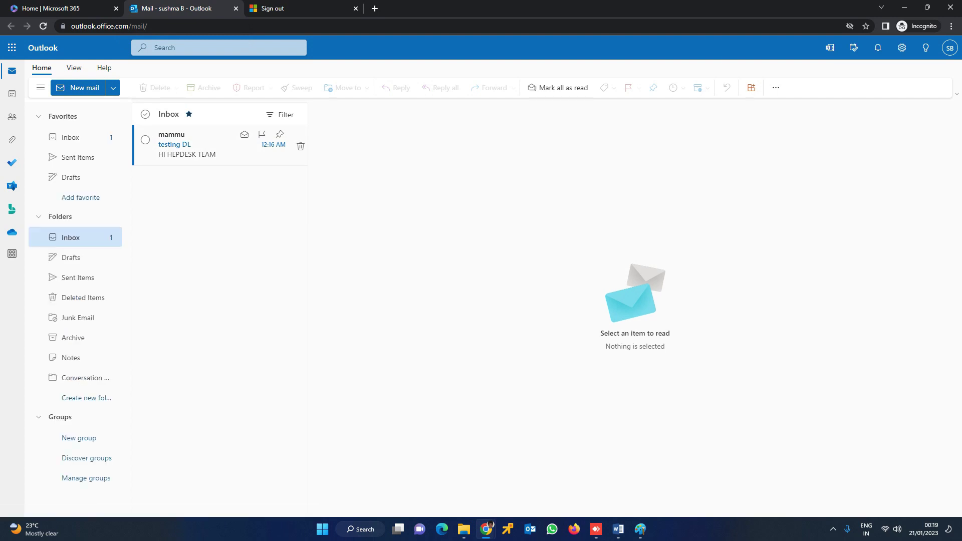
Open the 'testing DL' message and view the helpdesk contact card in its To line
click(211, 144)
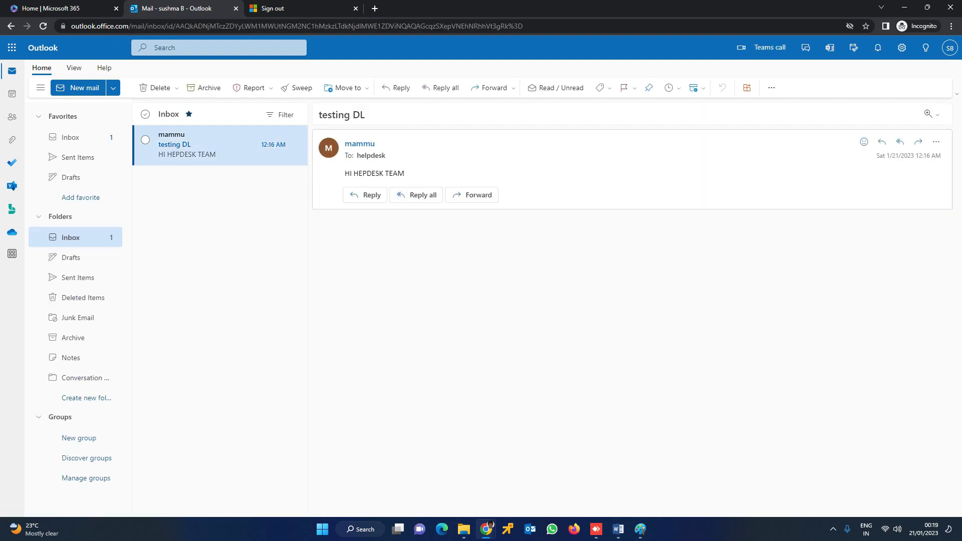
mouse_move(371, 156)
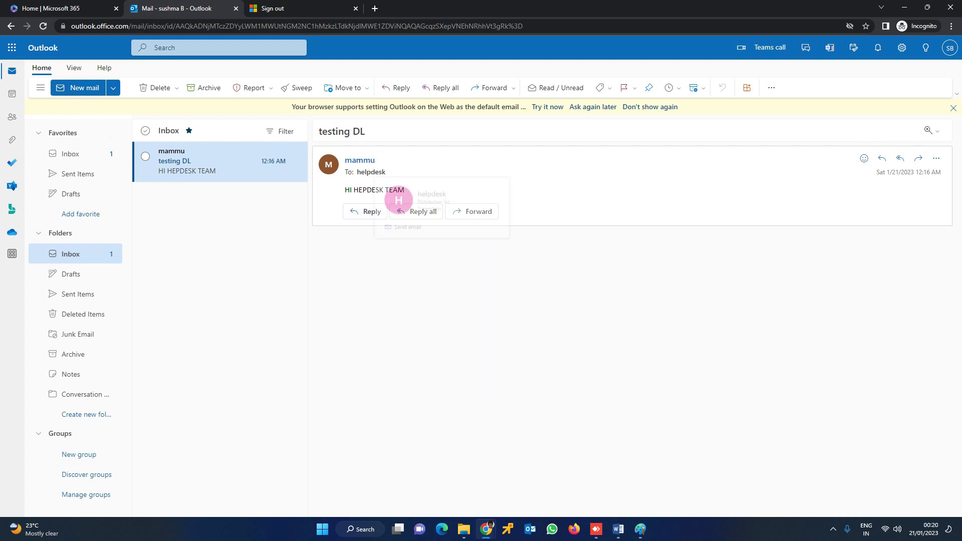
mouse_move(371, 172)
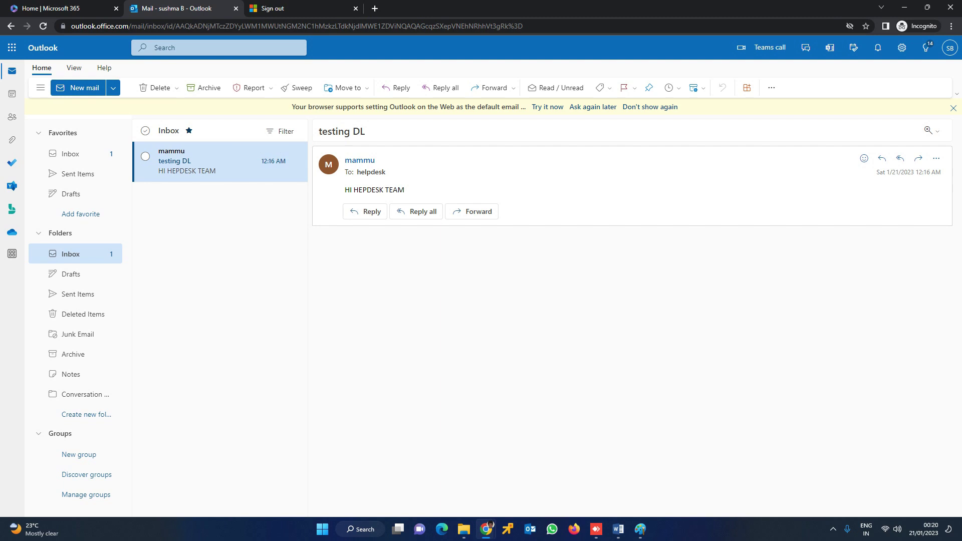
In the admin center, open the helpdesk distribution list's Members tab under Active teams & groups
mouse_move(486, 529)
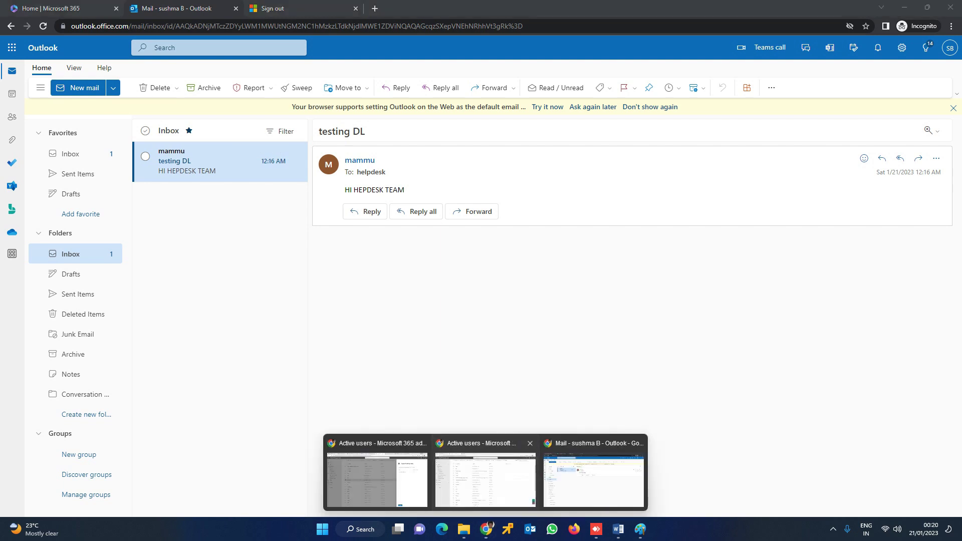
click(485, 476)
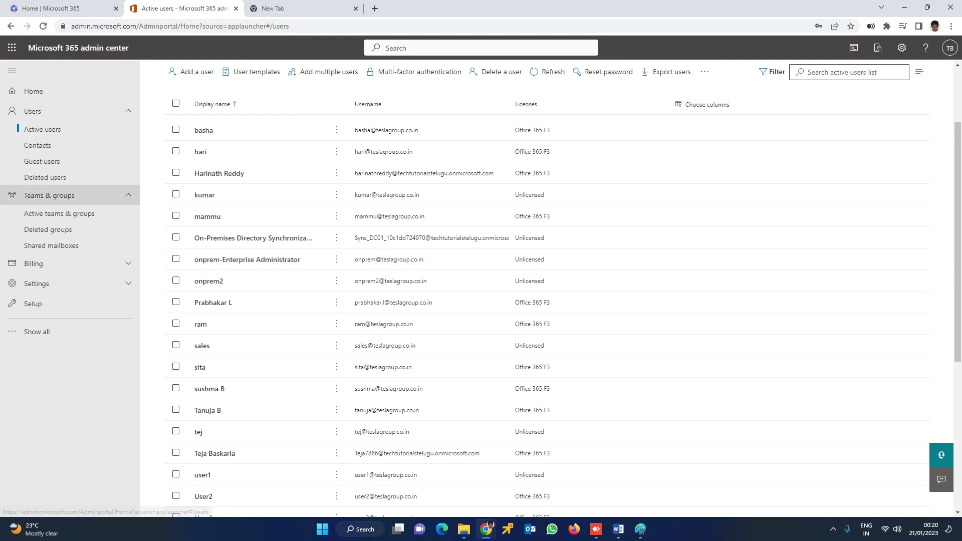
click(49, 196)
click(49, 196)
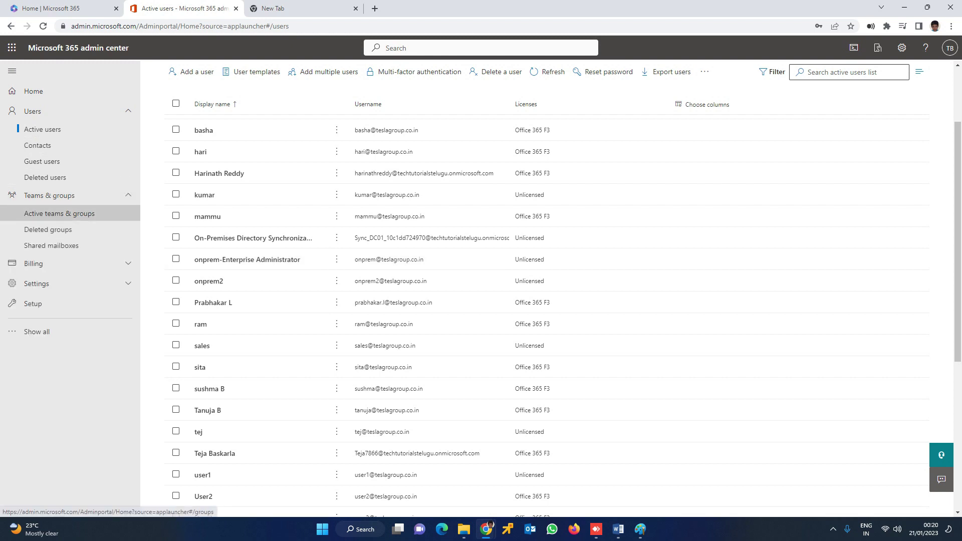
click(59, 213)
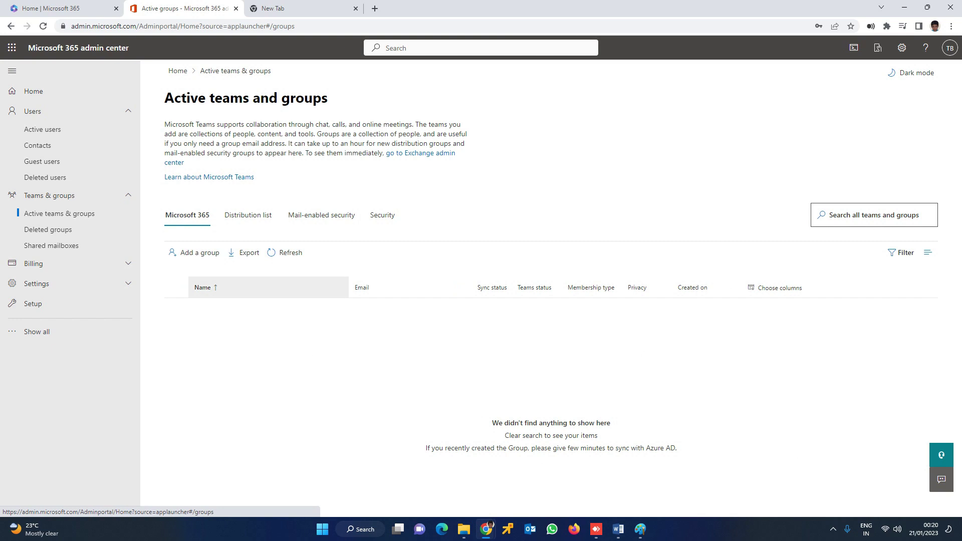
click(248, 215)
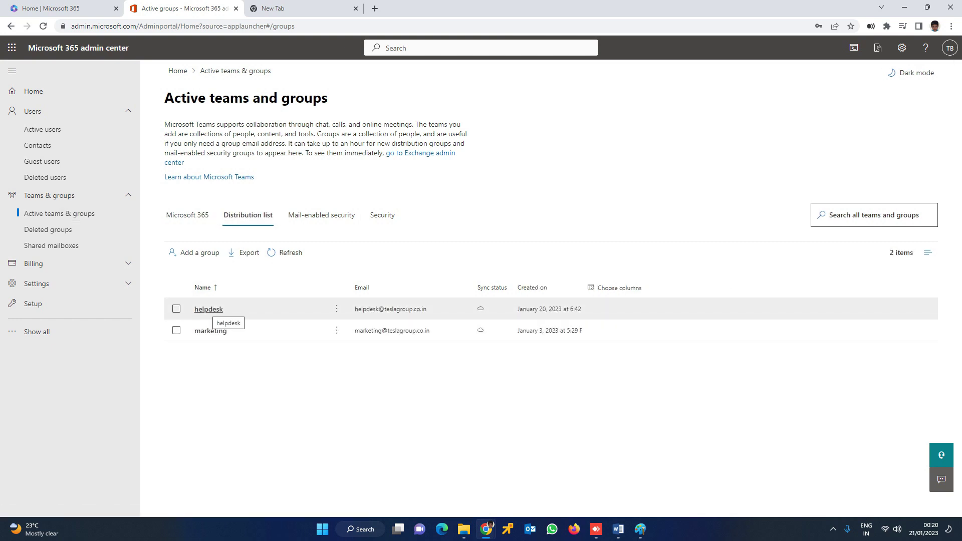
click(209, 309)
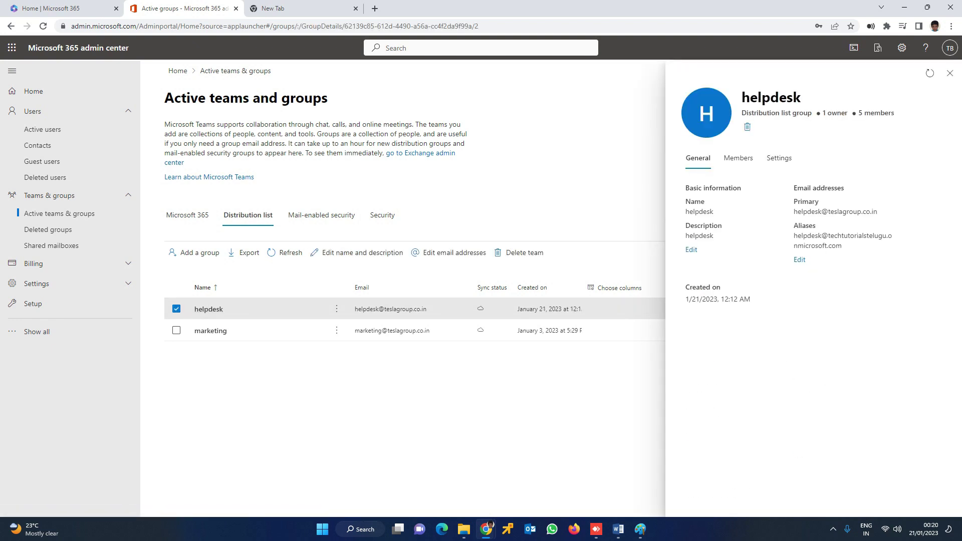
click(738, 158)
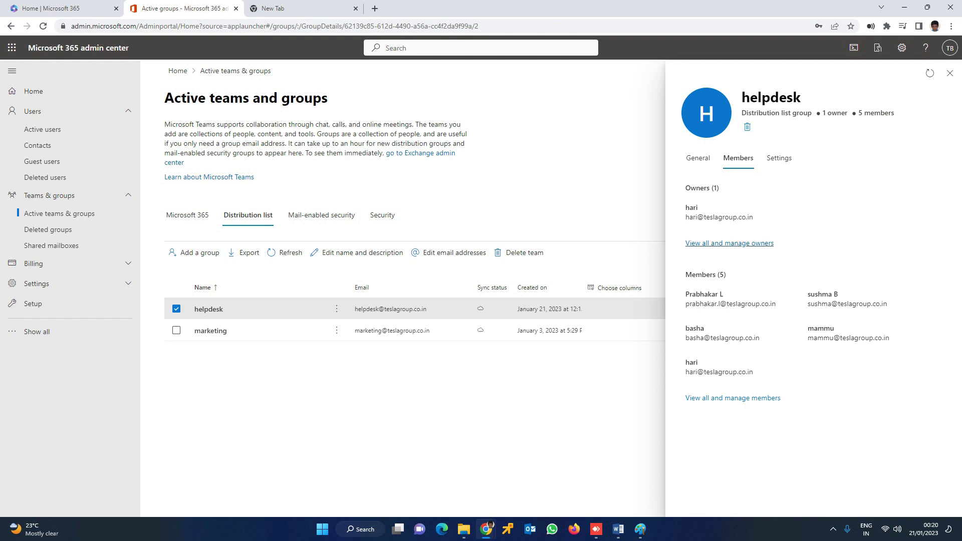
Remove basha from the helpdesk members list and confirm the removal
click(733, 398)
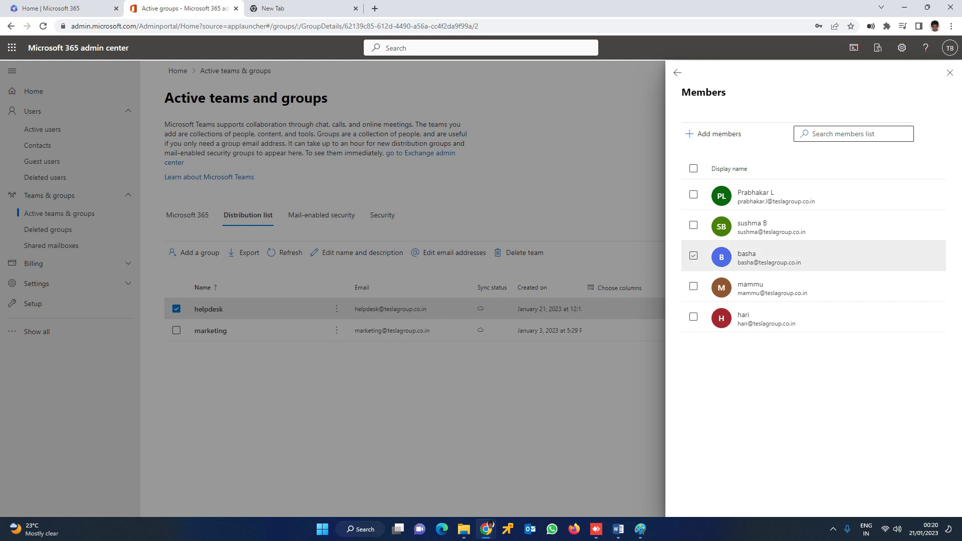
click(693, 256)
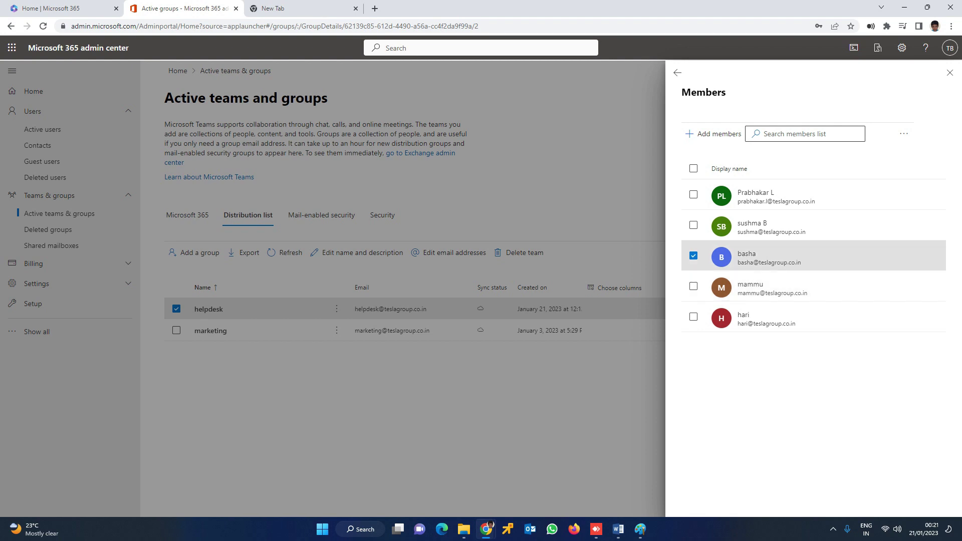
click(903, 133)
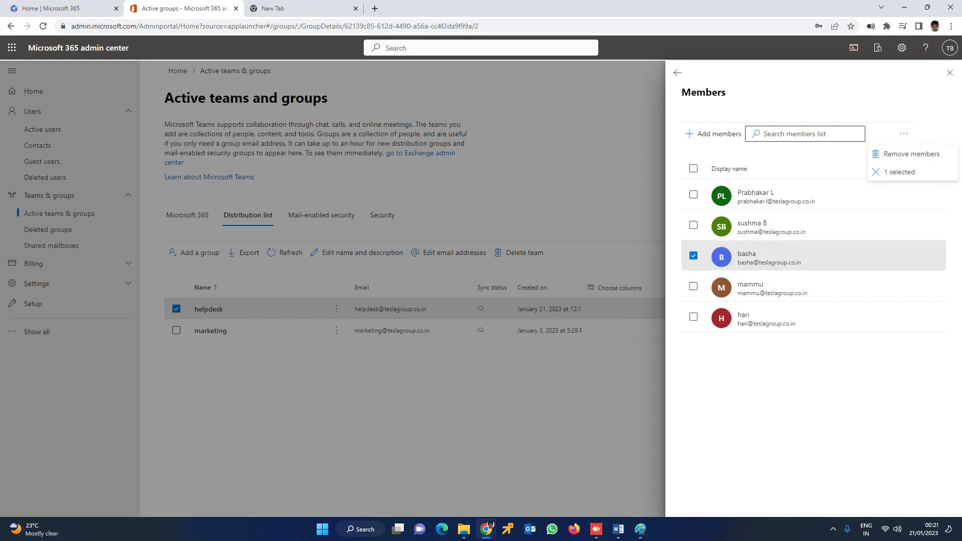
click(911, 154)
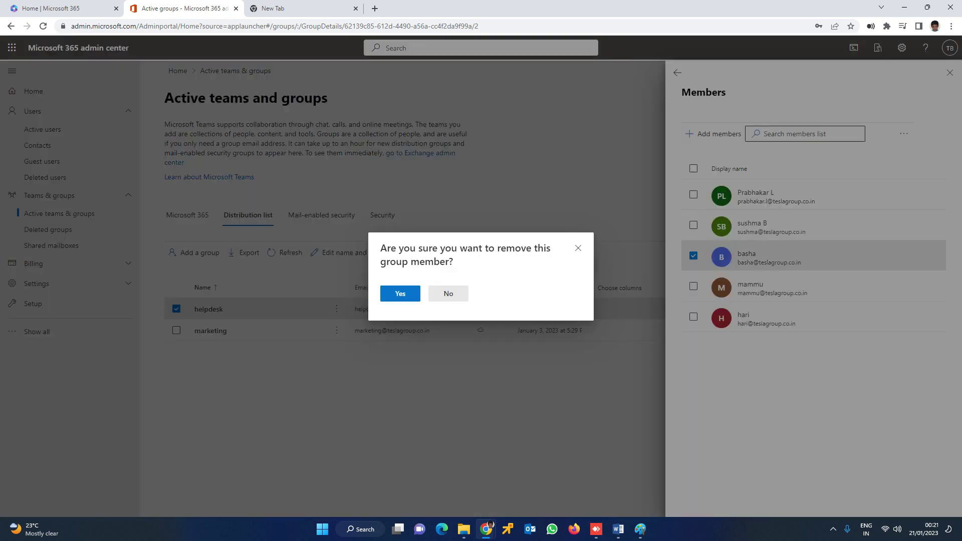
click(400, 293)
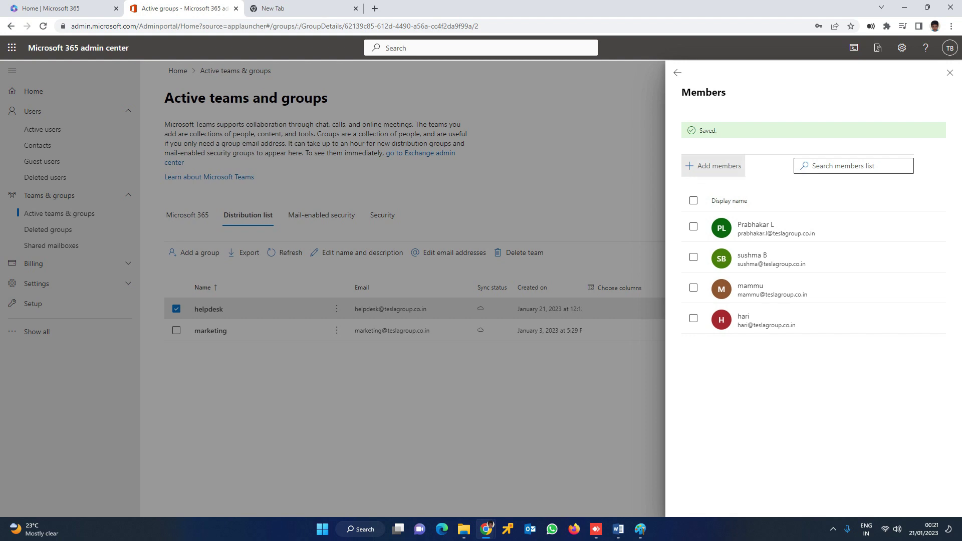
Add ram as a helpdesk member and return to the group's details overview
click(714, 166)
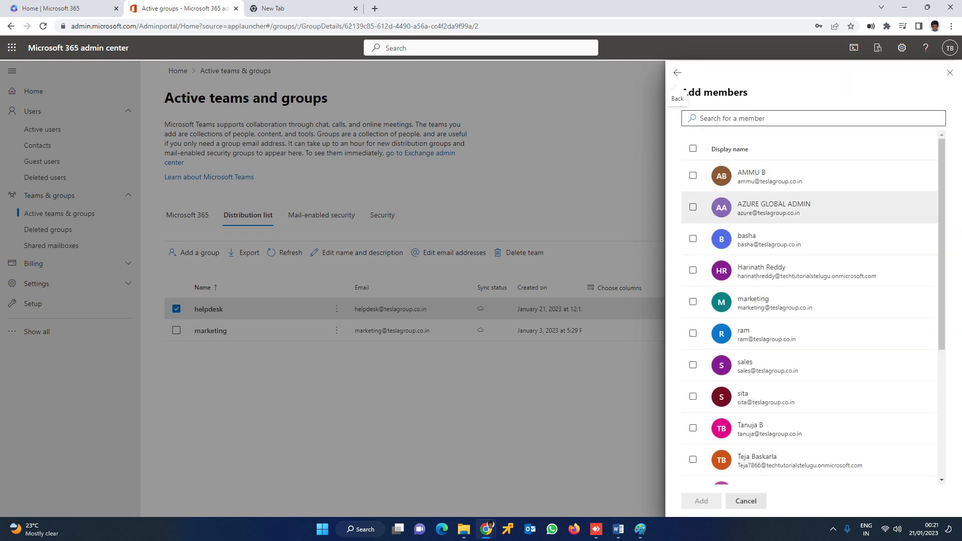
click(693, 333)
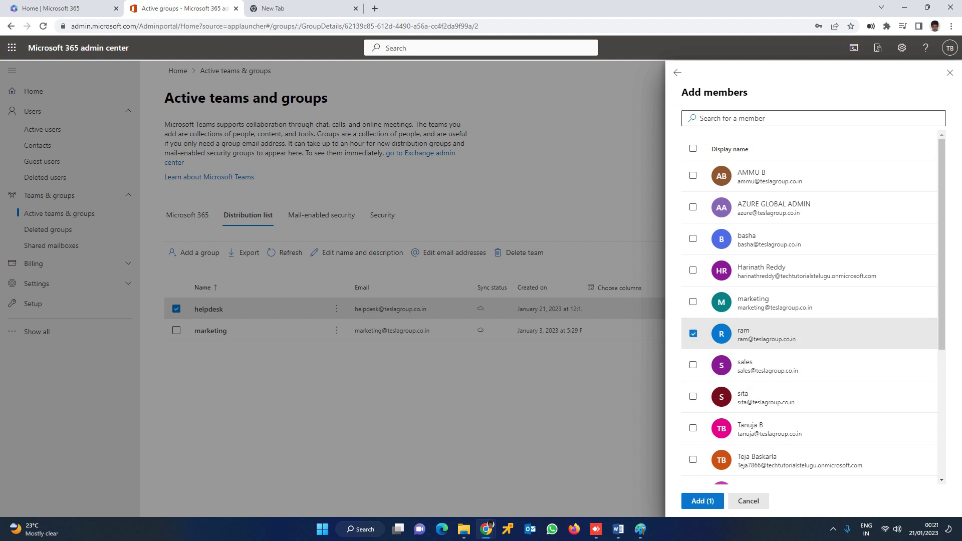
click(702, 501)
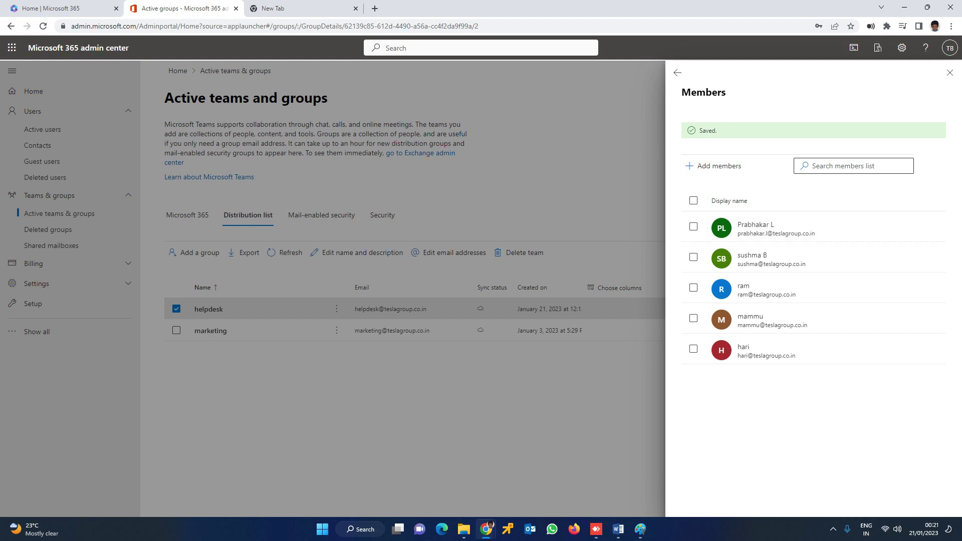
click(677, 72)
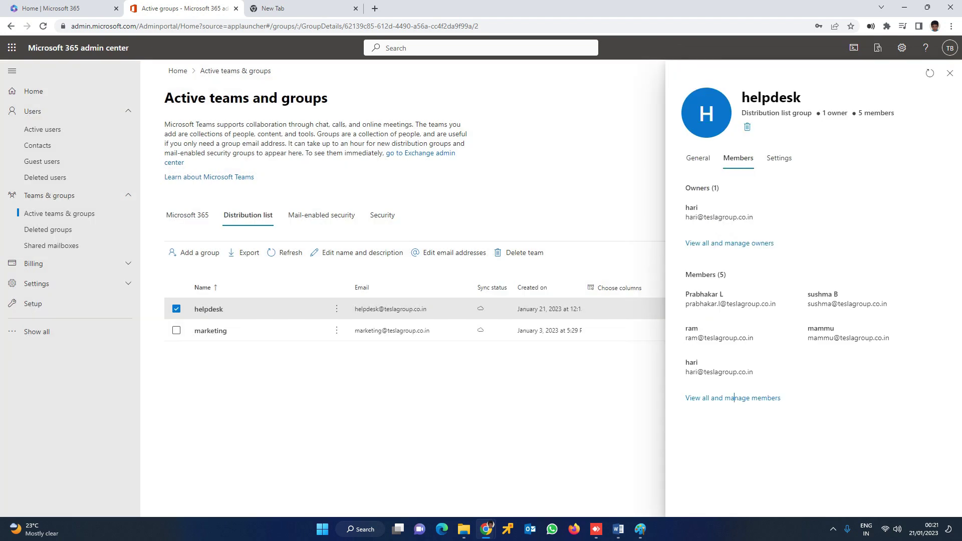